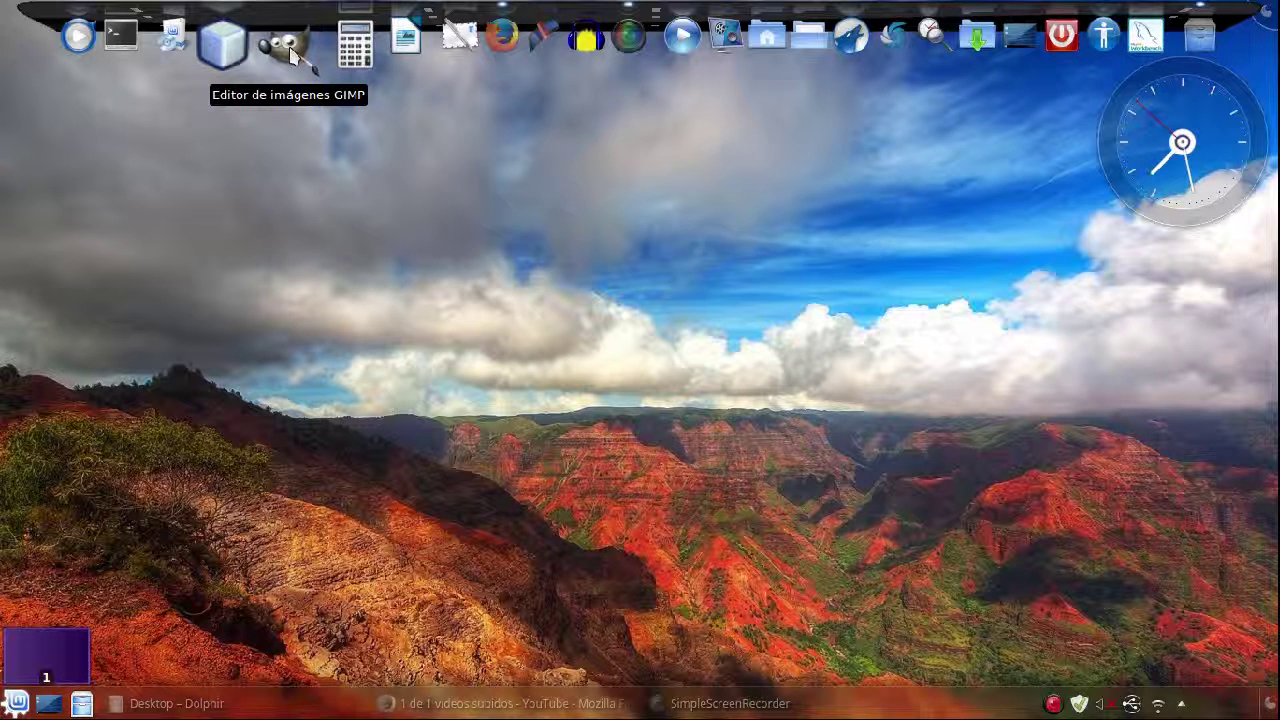
# Step: Launch GIMP and create a new 640×400 px image with a white background
pyautogui.click(291, 55)
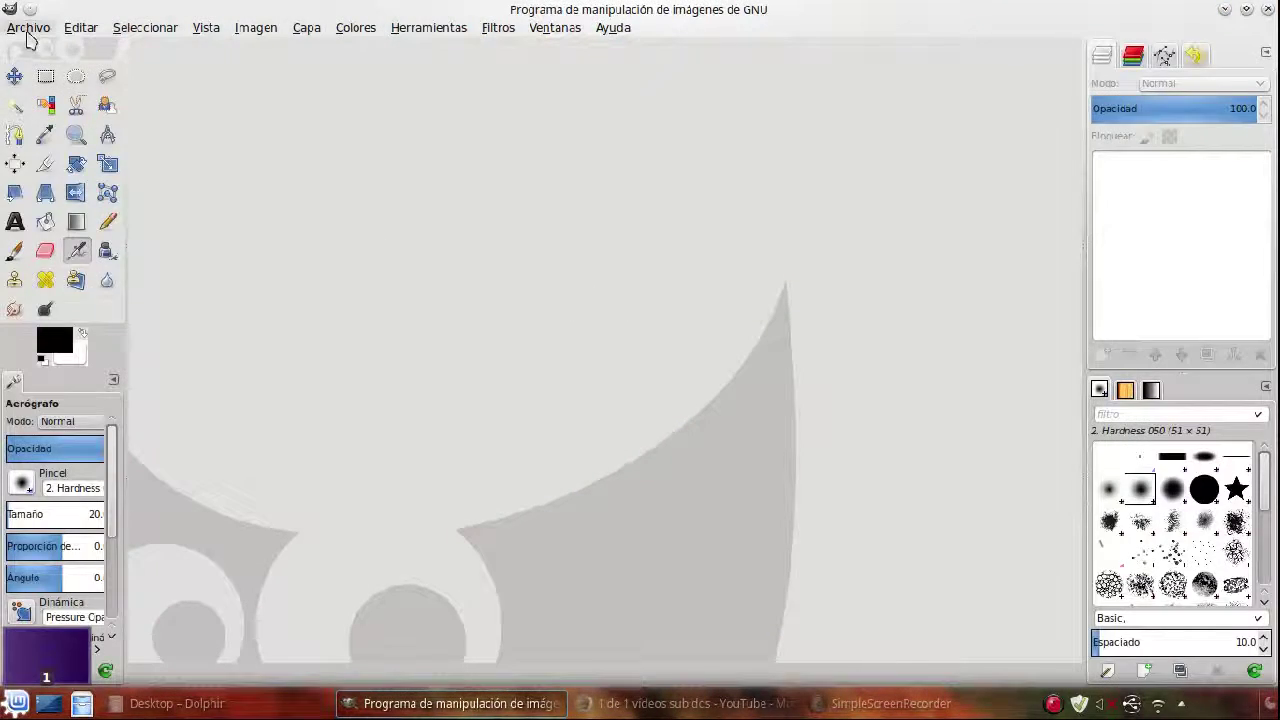
pyautogui.click(26, 33)
pyautogui.click(531, 274)
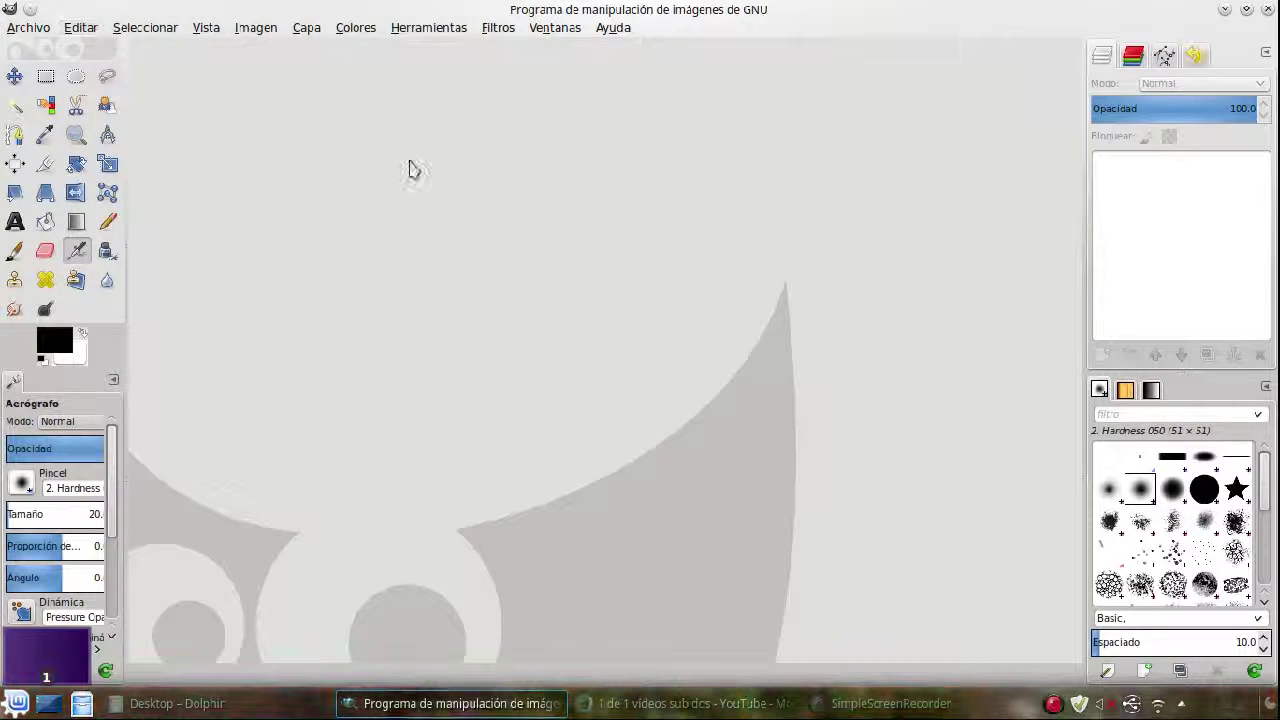
pyautogui.click(29, 32)
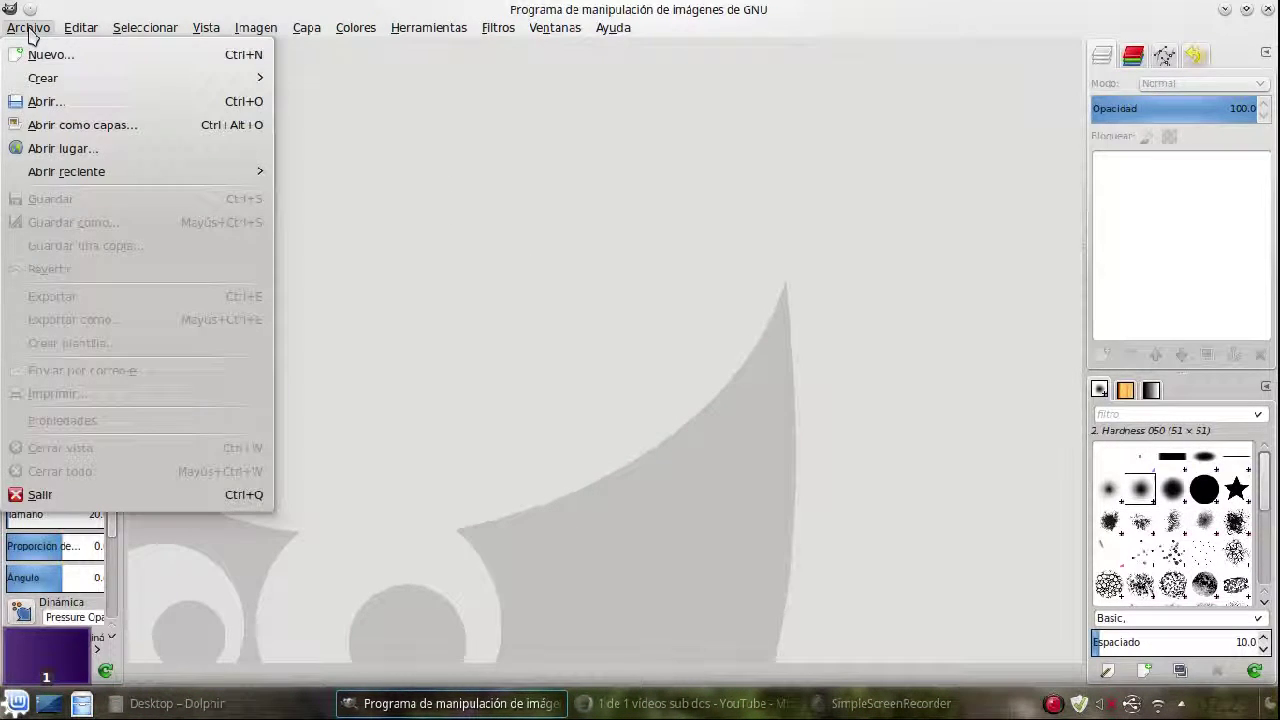
pyautogui.click(171, 58)
pyautogui.click(133, 157)
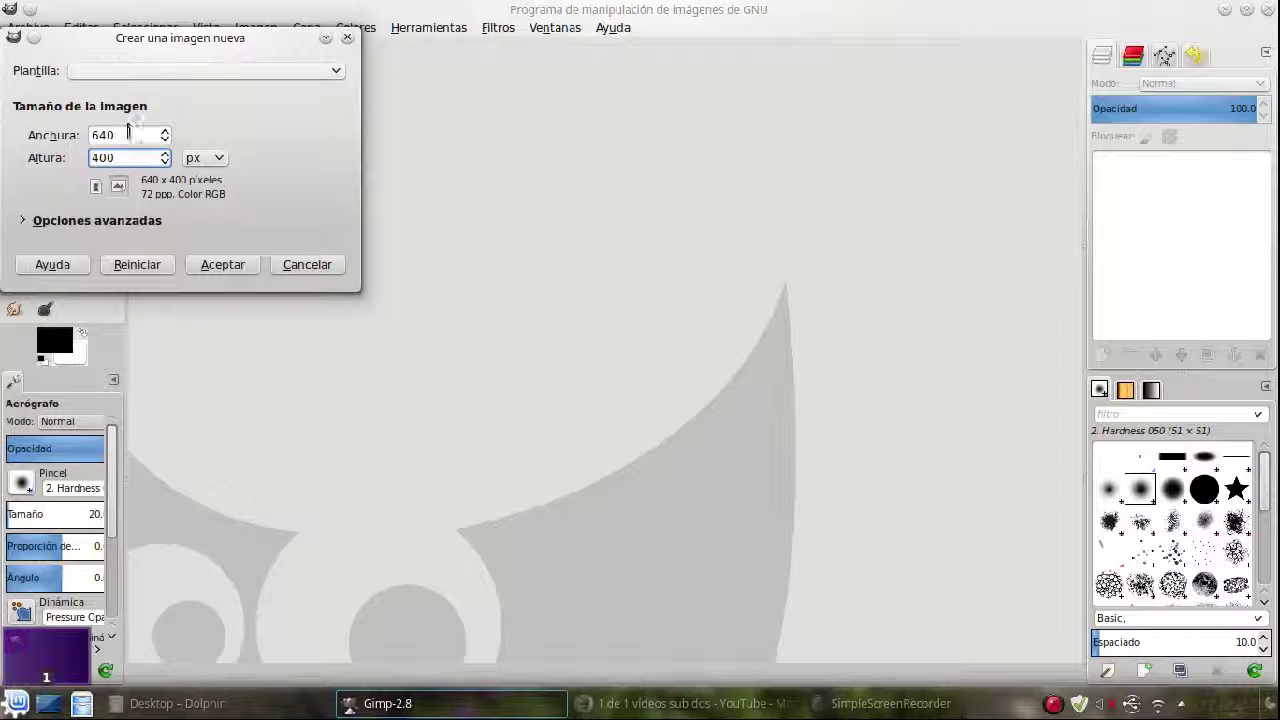
pyautogui.click(229, 270)
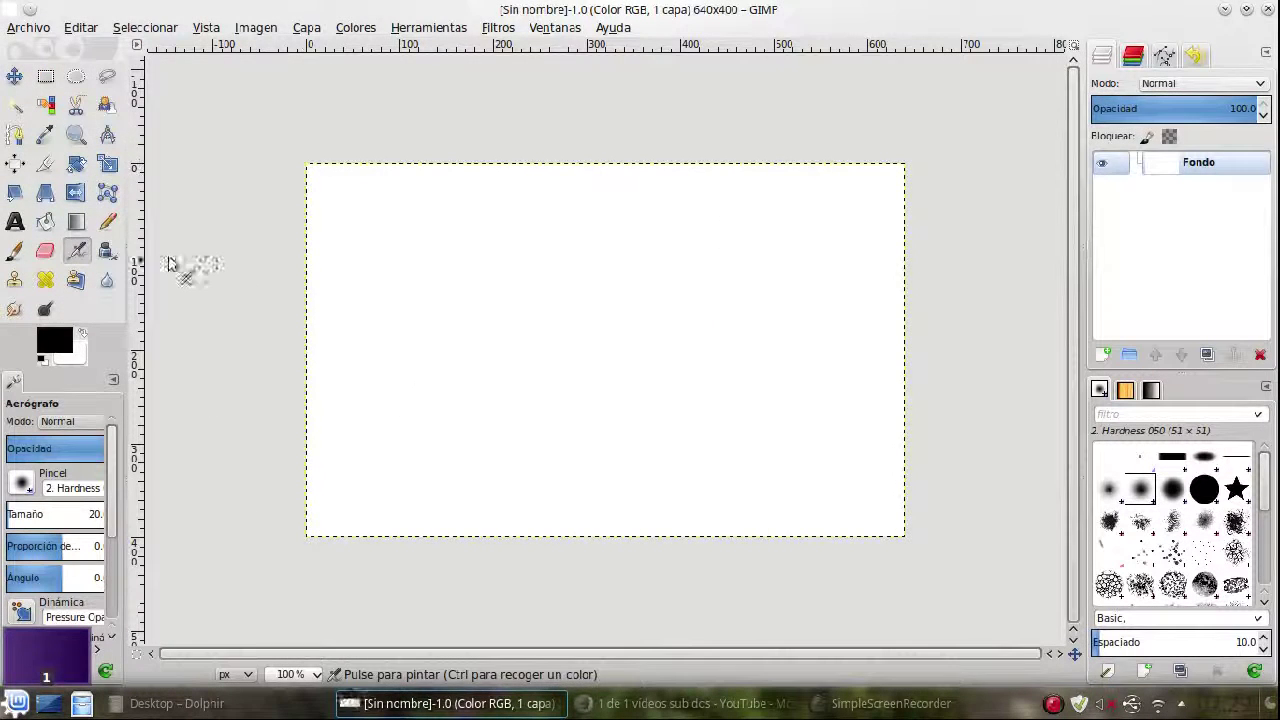
# Step: Bucket-fill the whole 640×400 canvas with black
pyautogui.click(46, 224)
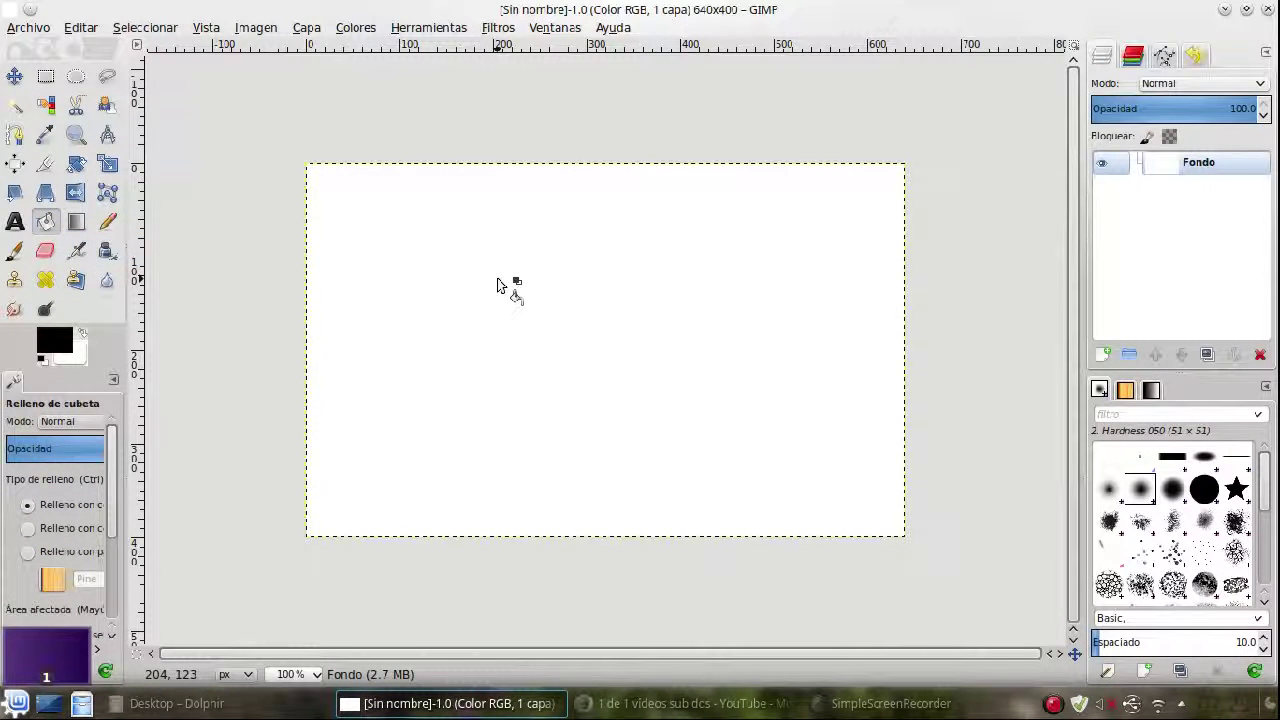
pyautogui.click(637, 368)
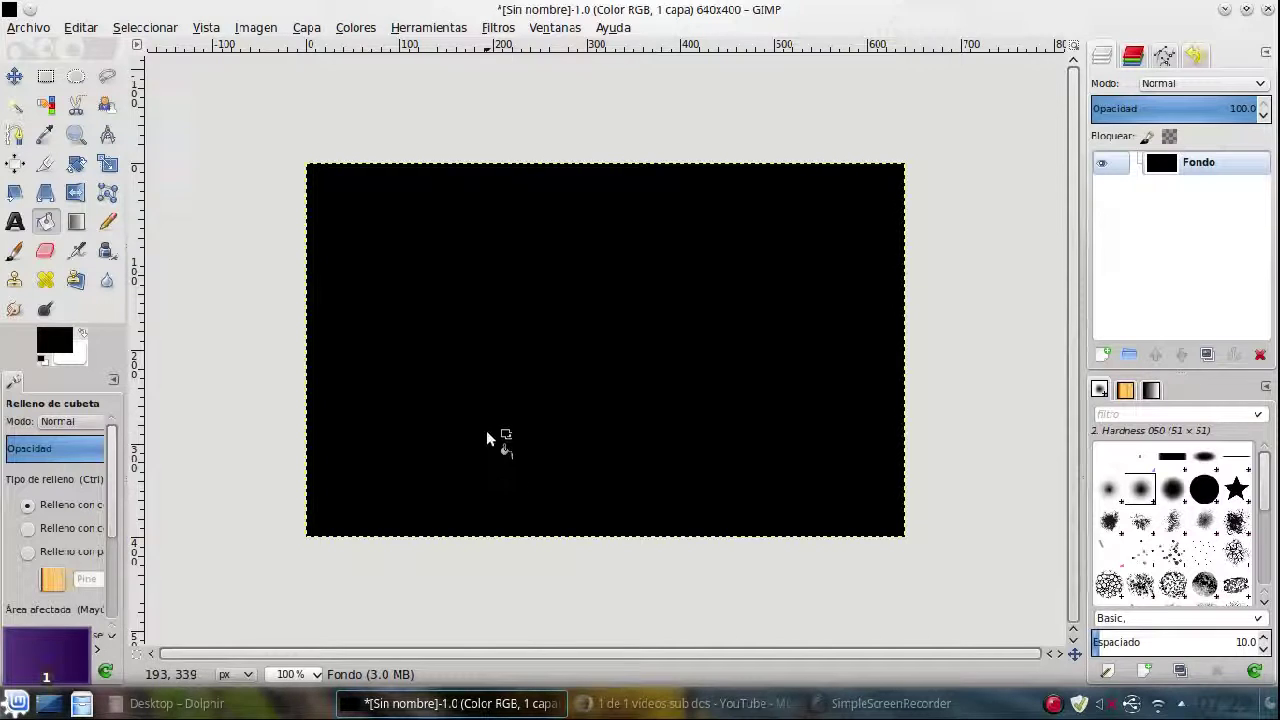
pyautogui.click(690, 703)
pyautogui.click(620, 33)
pyautogui.write('w')
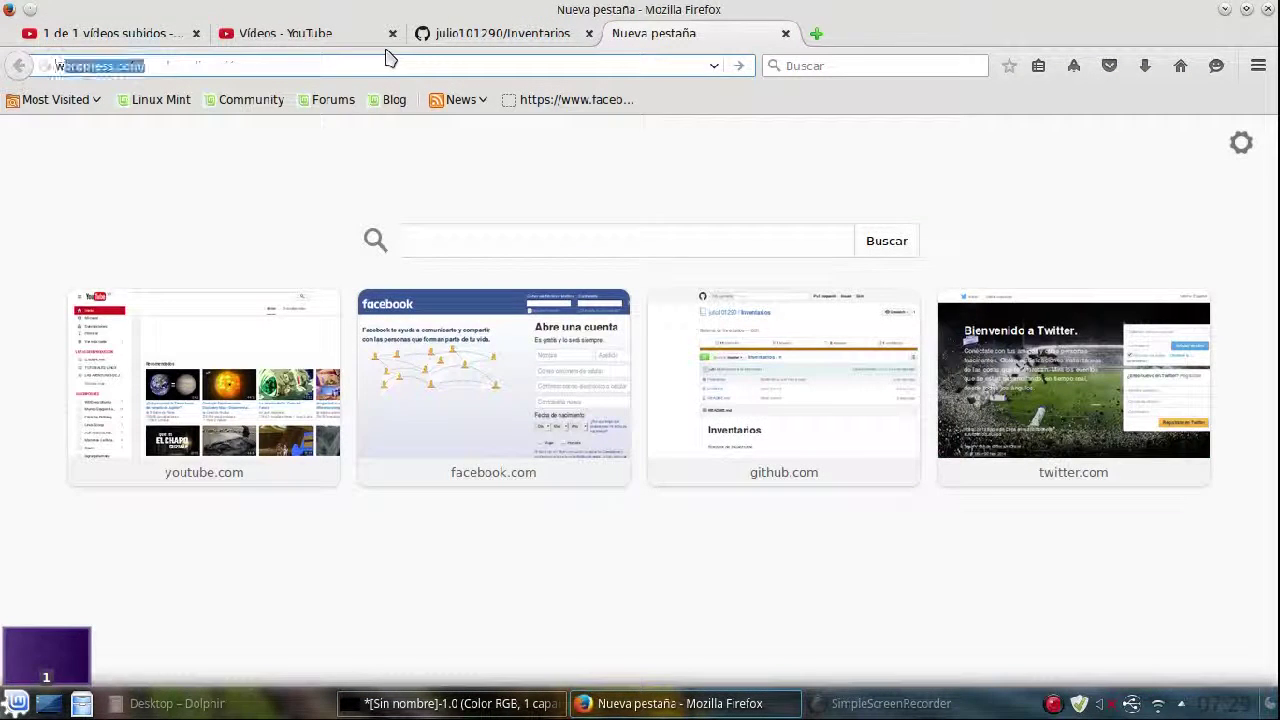
pyautogui.write('www.goog.le')
pyautogui.press('Return')
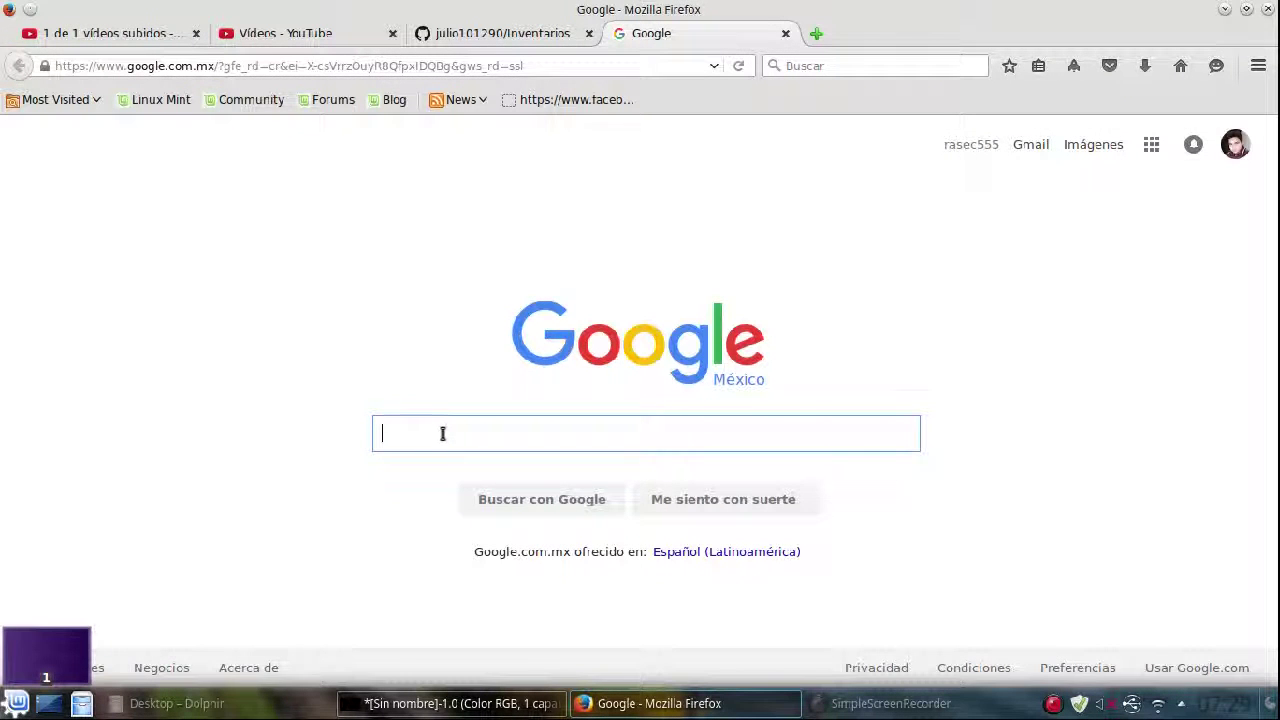
pyautogui.write('M')
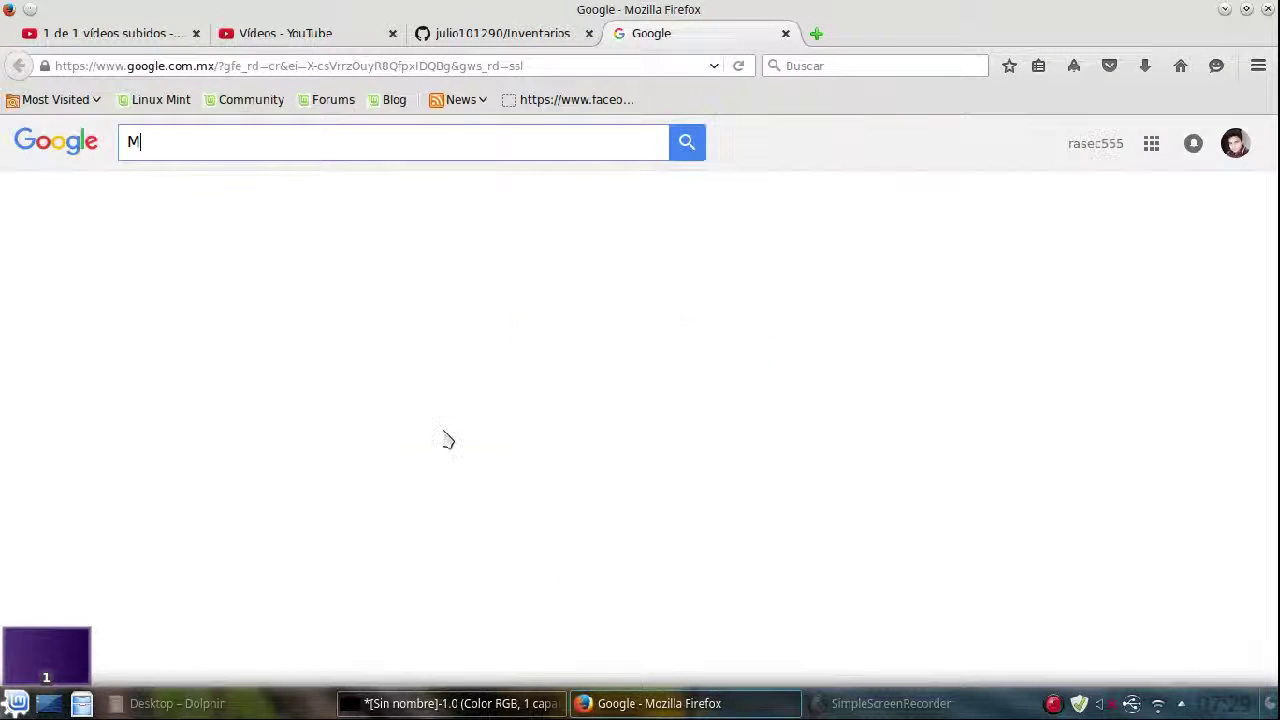
pyautogui.write('y')
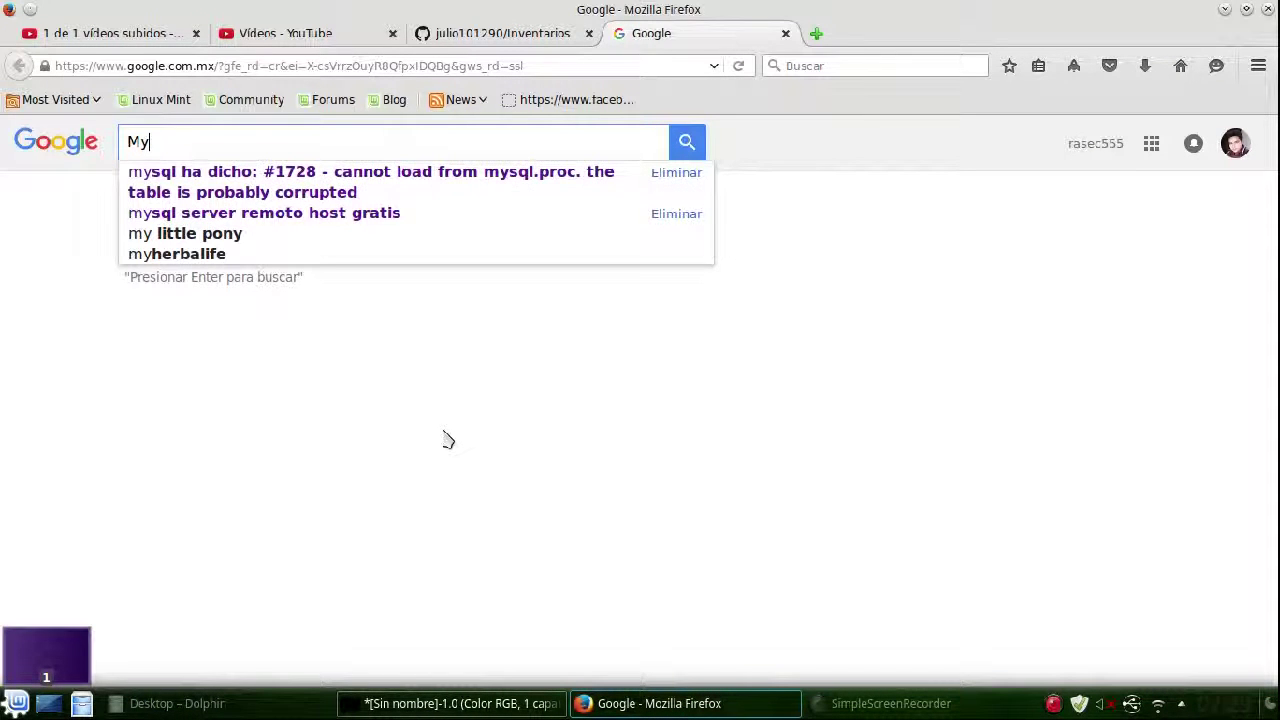
pyautogui.write('SQL')
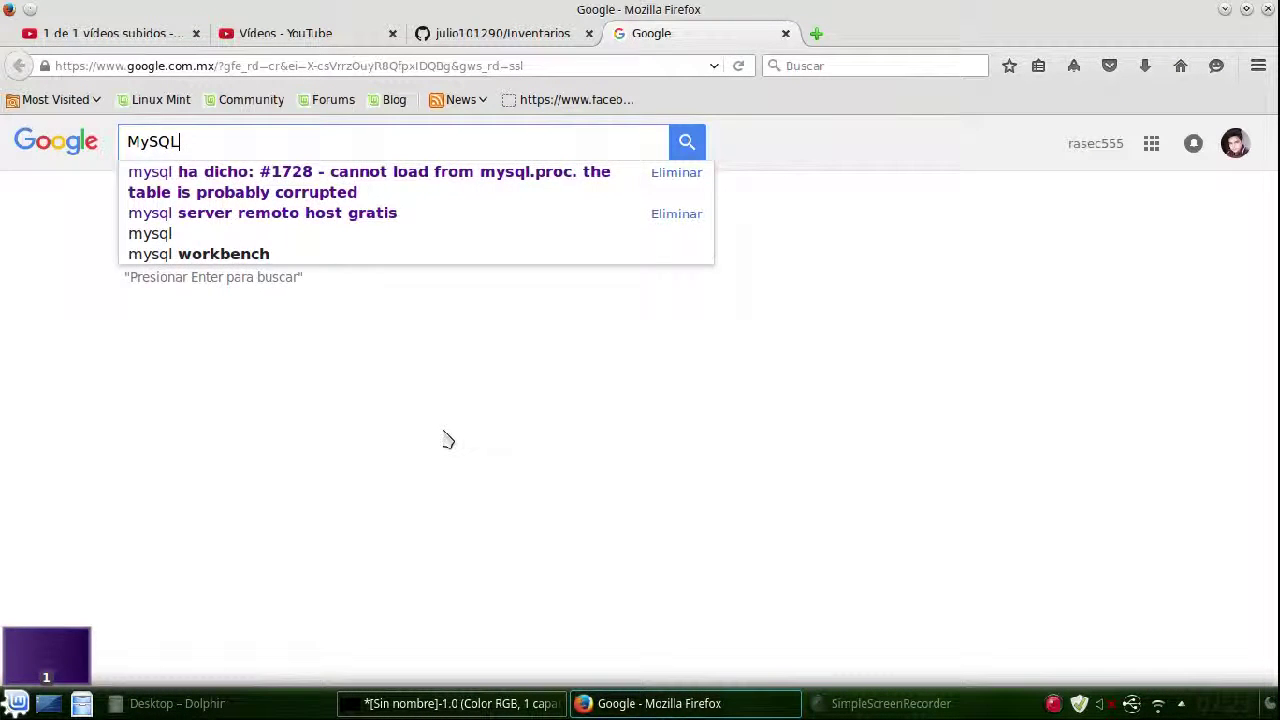
pyautogui.press('Return')
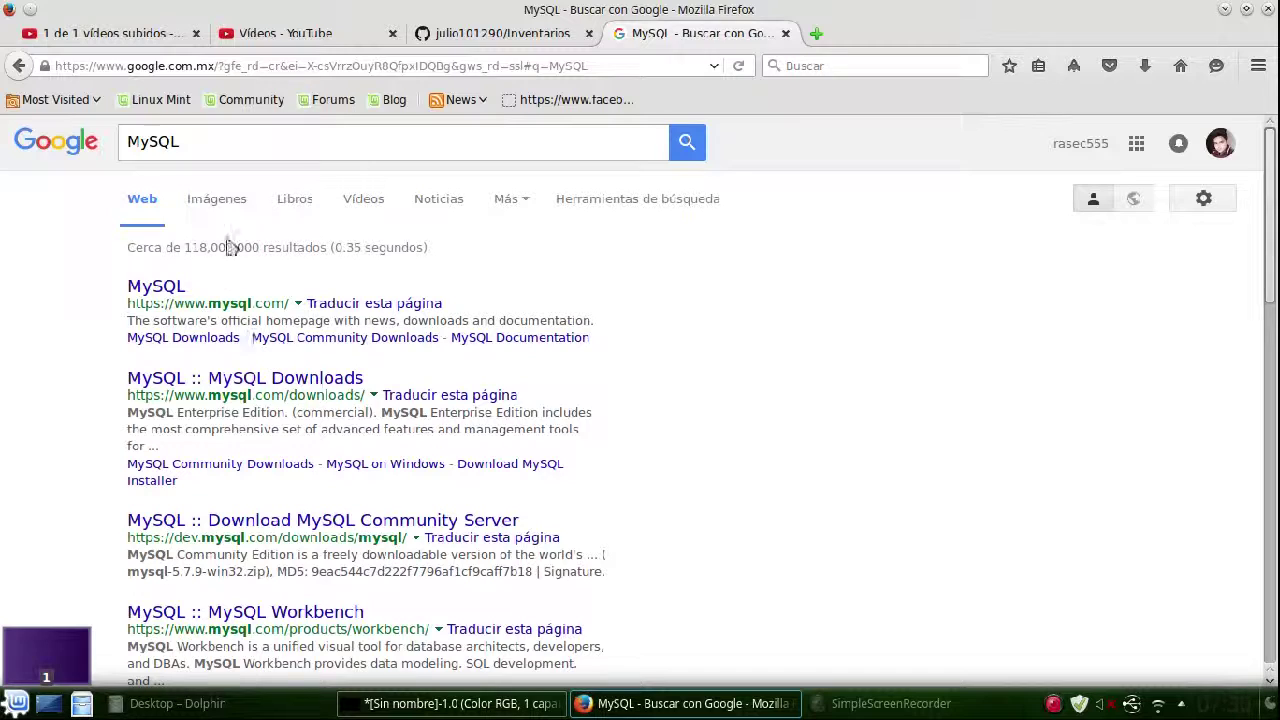
# Step: Find the 900×400 MySQL logo in Google Images and copy it to the clipboard
pyautogui.click(230, 203)
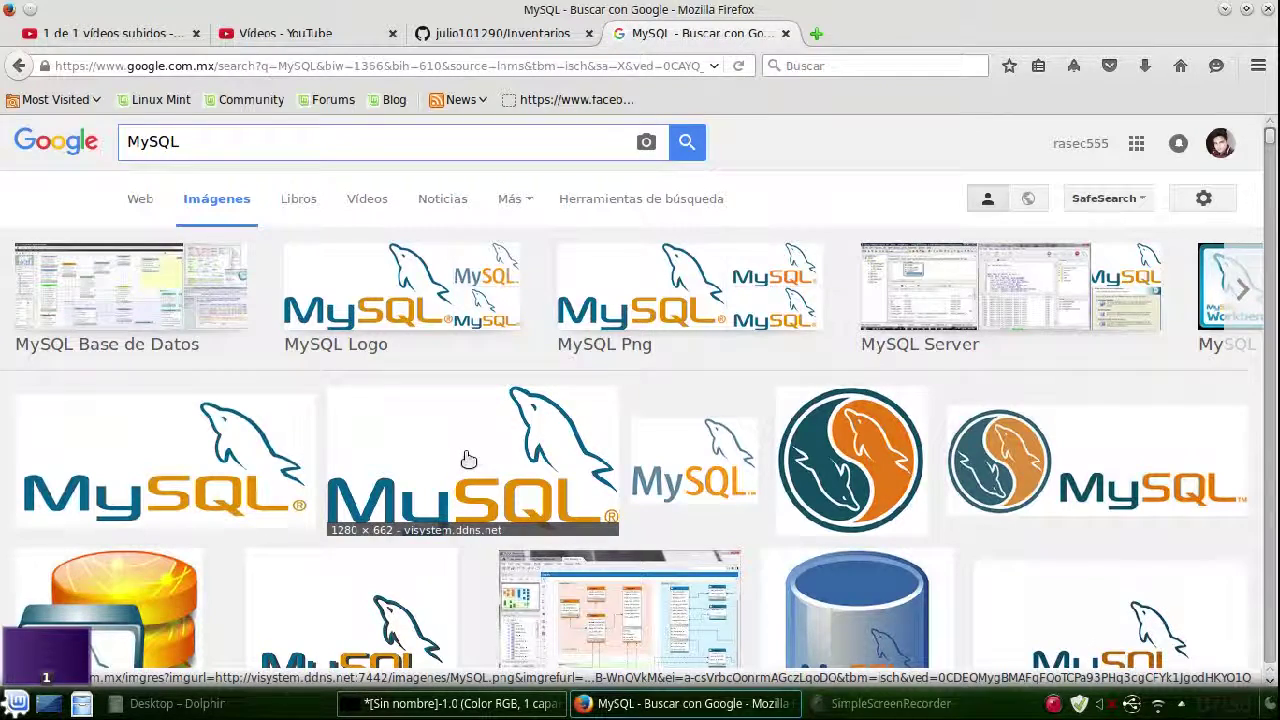
pyautogui.click(382, 435)
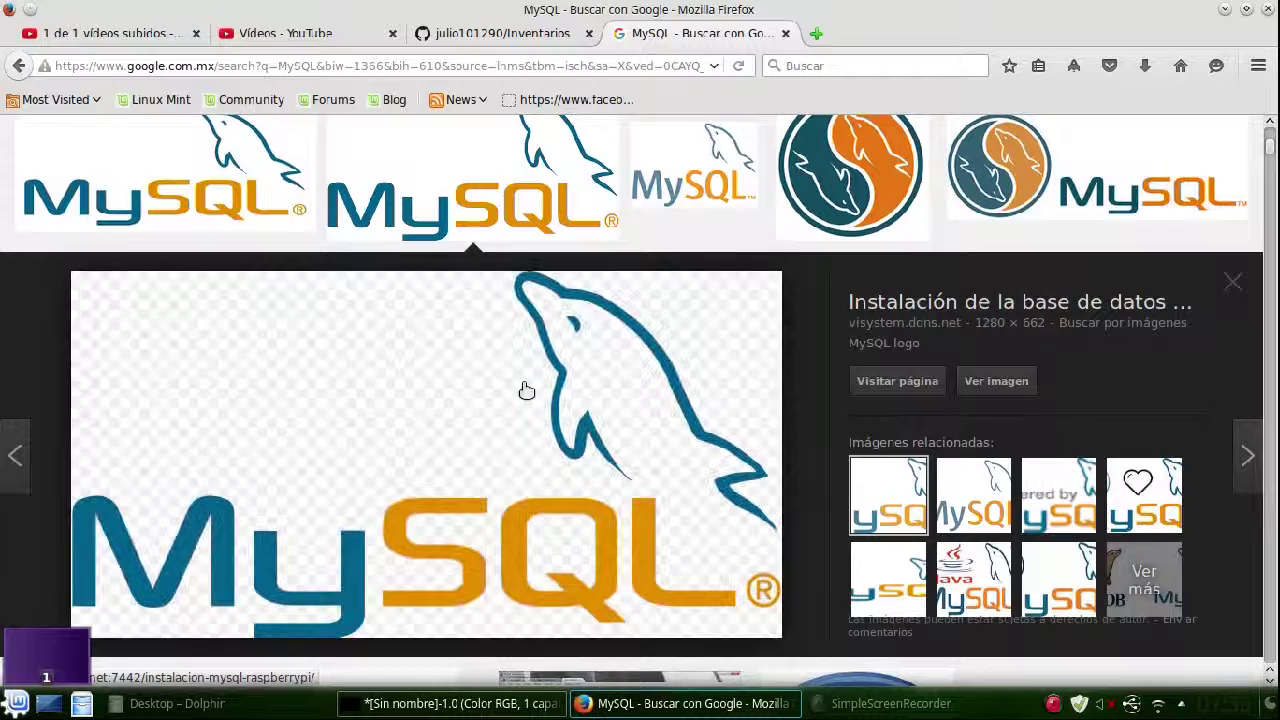
pyautogui.click(165, 175)
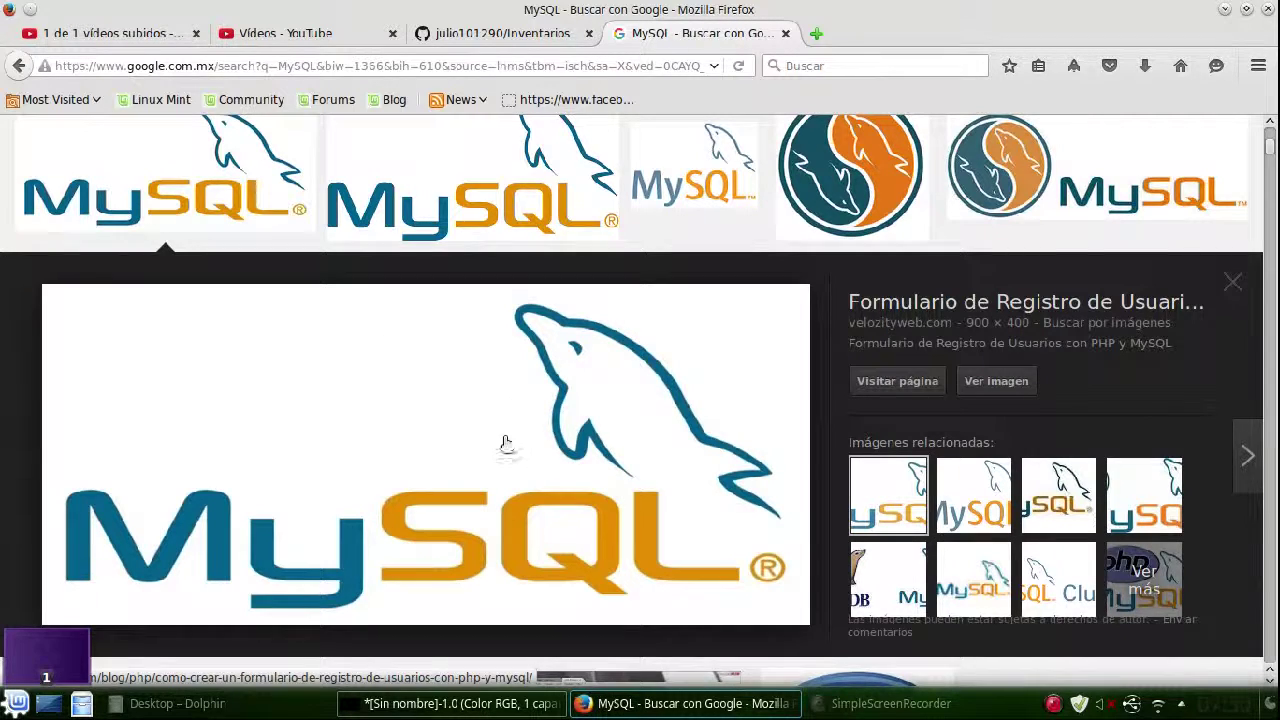
pyautogui.click(445, 195)
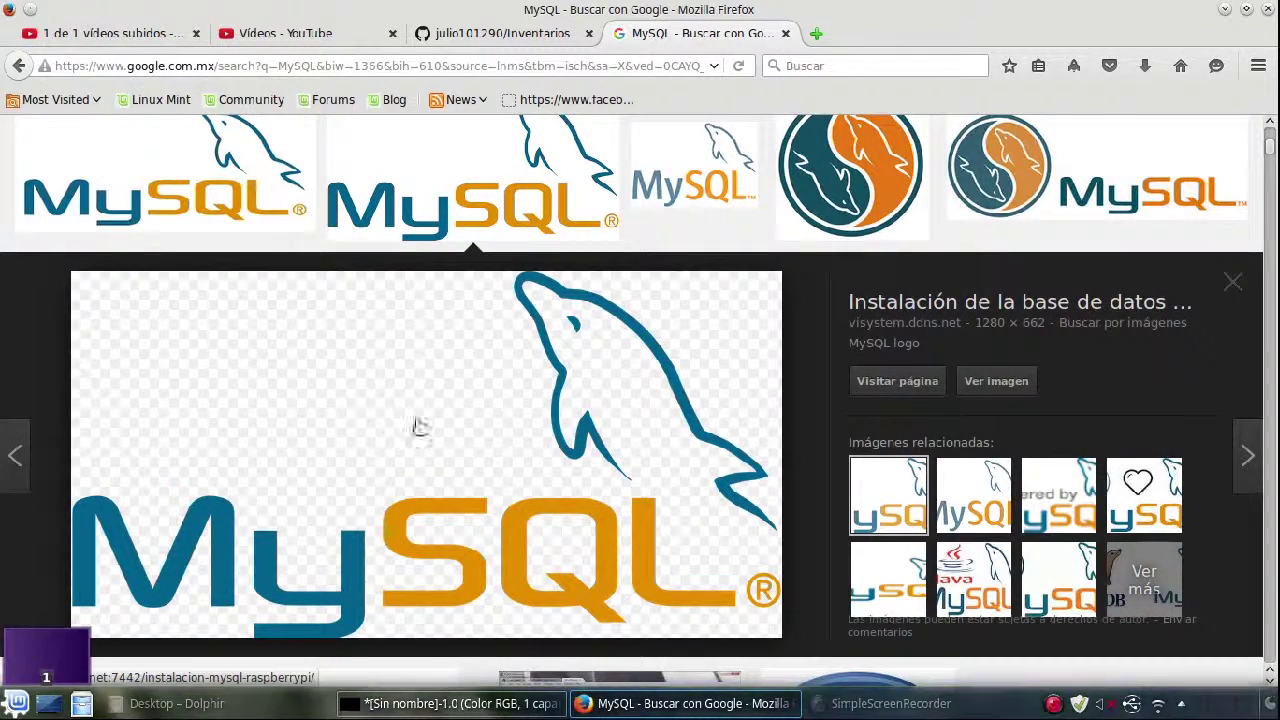
pyautogui.click(247, 178)
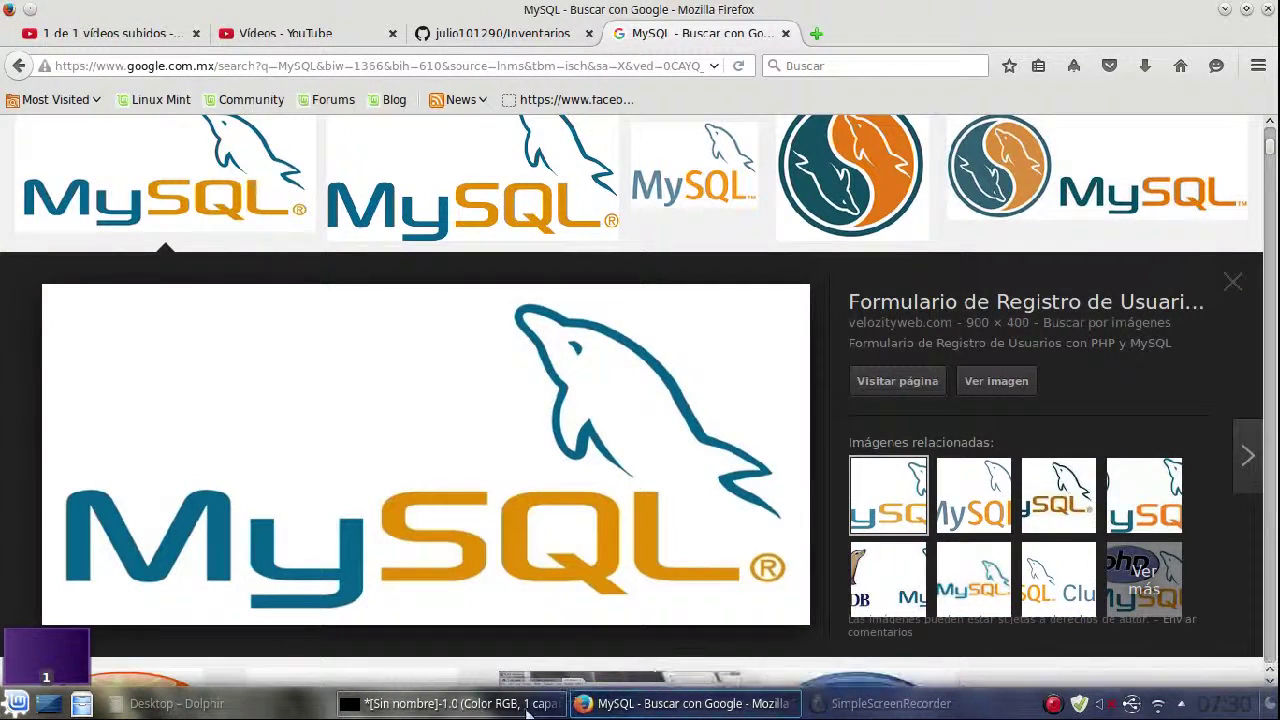
pyautogui.rightClick(609, 470)
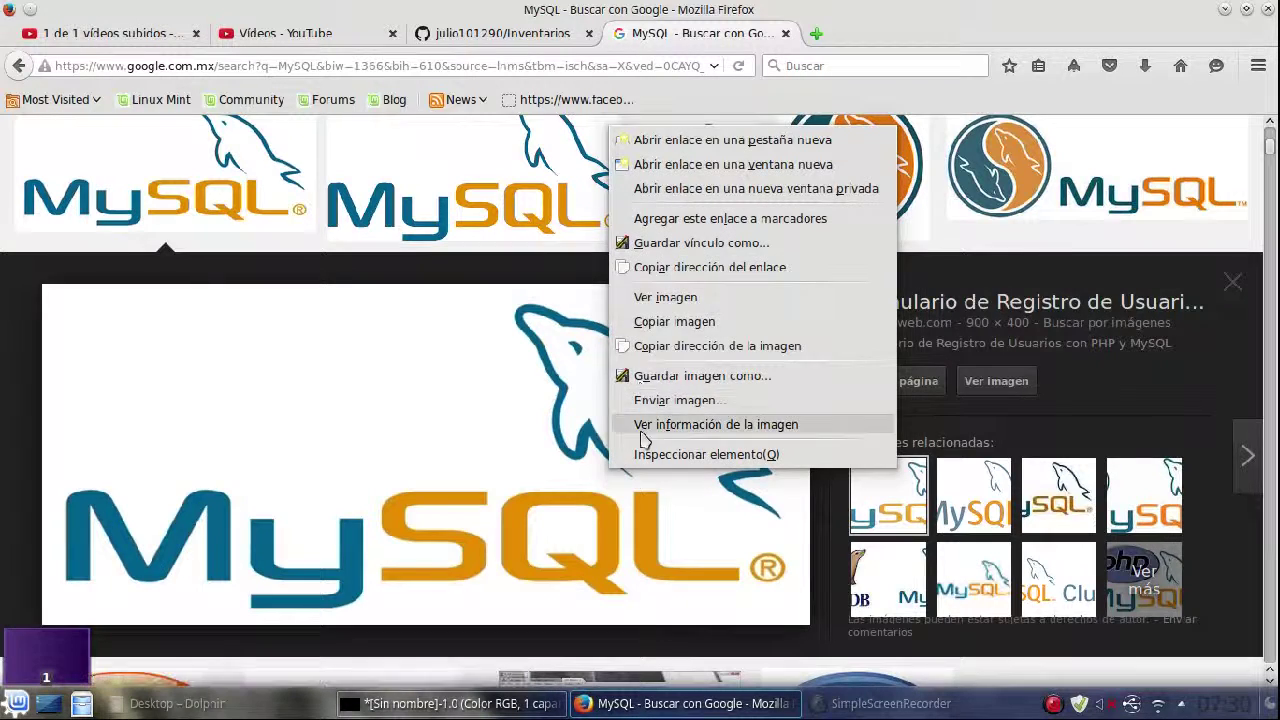
pyautogui.click(719, 330)
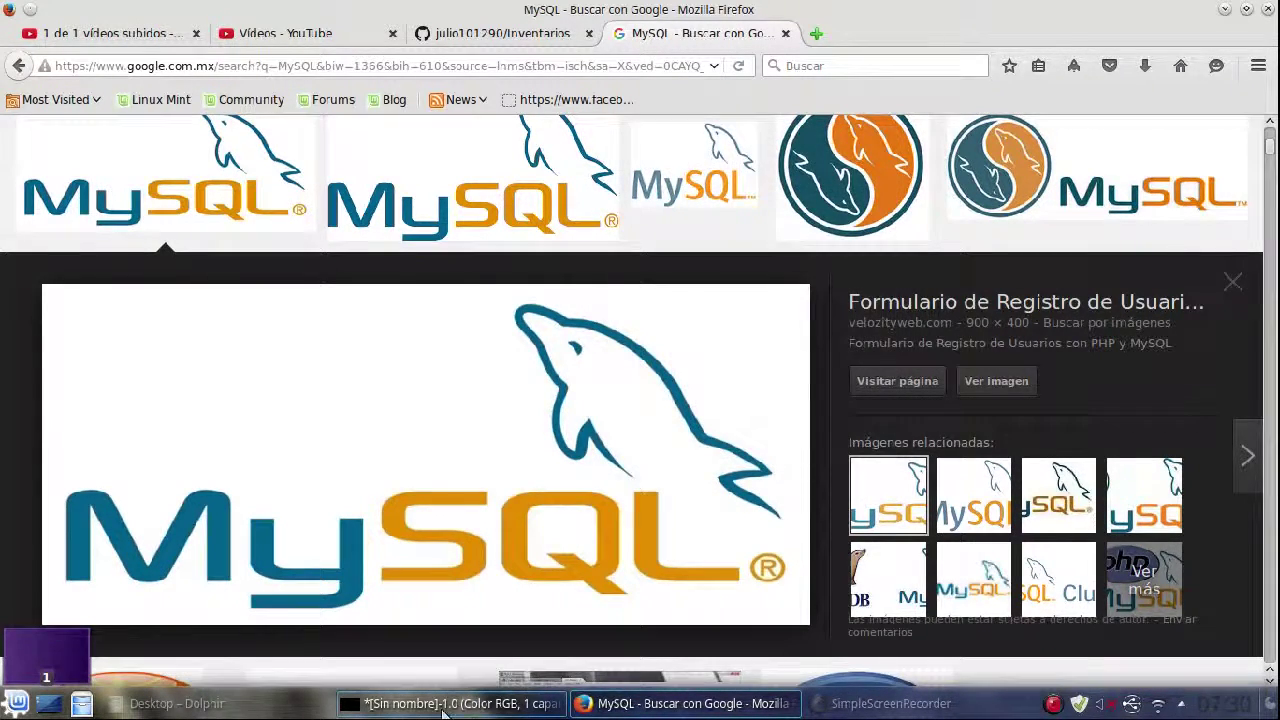
pyautogui.click(446, 704)
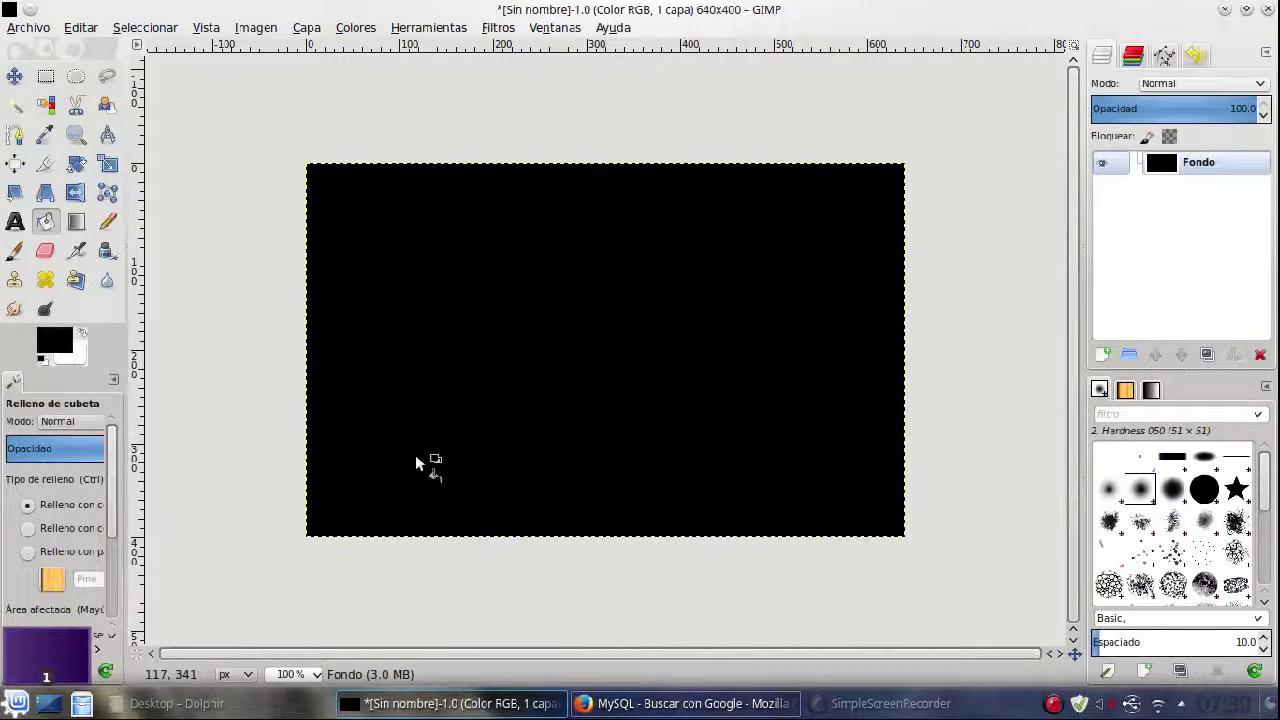
# Step: Paste the MySQL logo into GIMP as a new layer via Pegar como > Capa nueva
pyautogui.rightClick(345, 340)
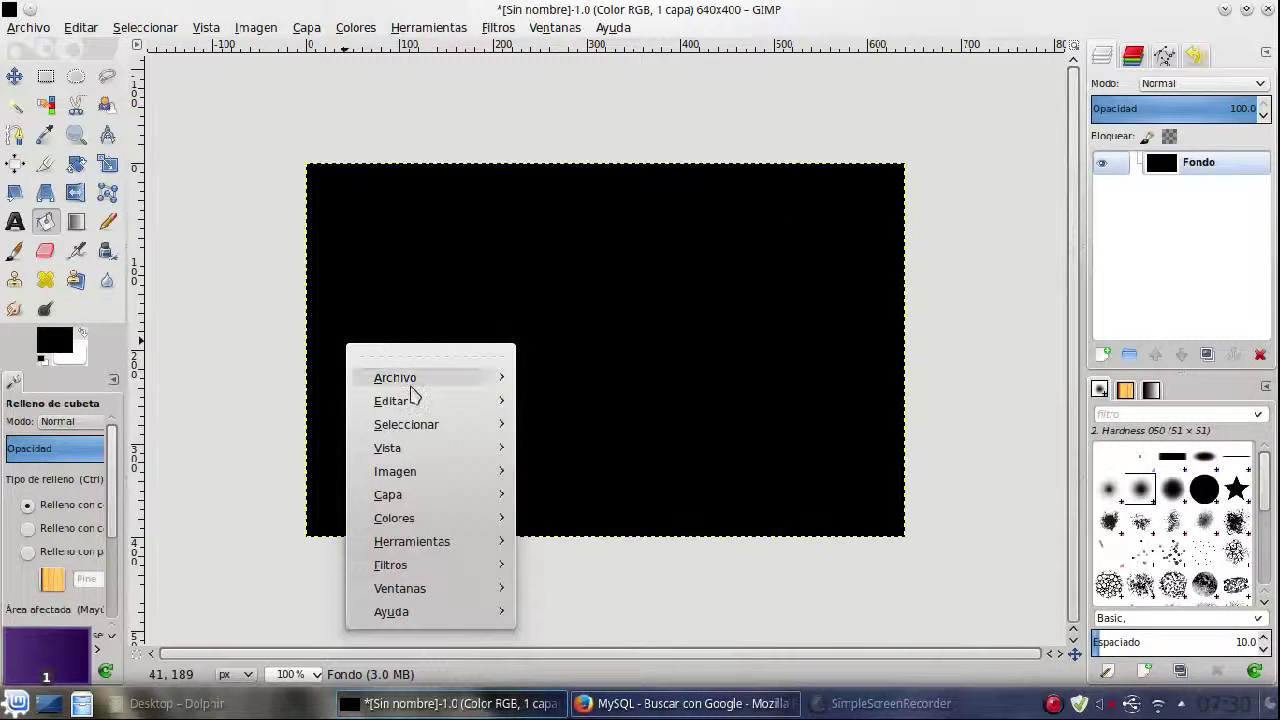
pyautogui.moveTo(391, 401)
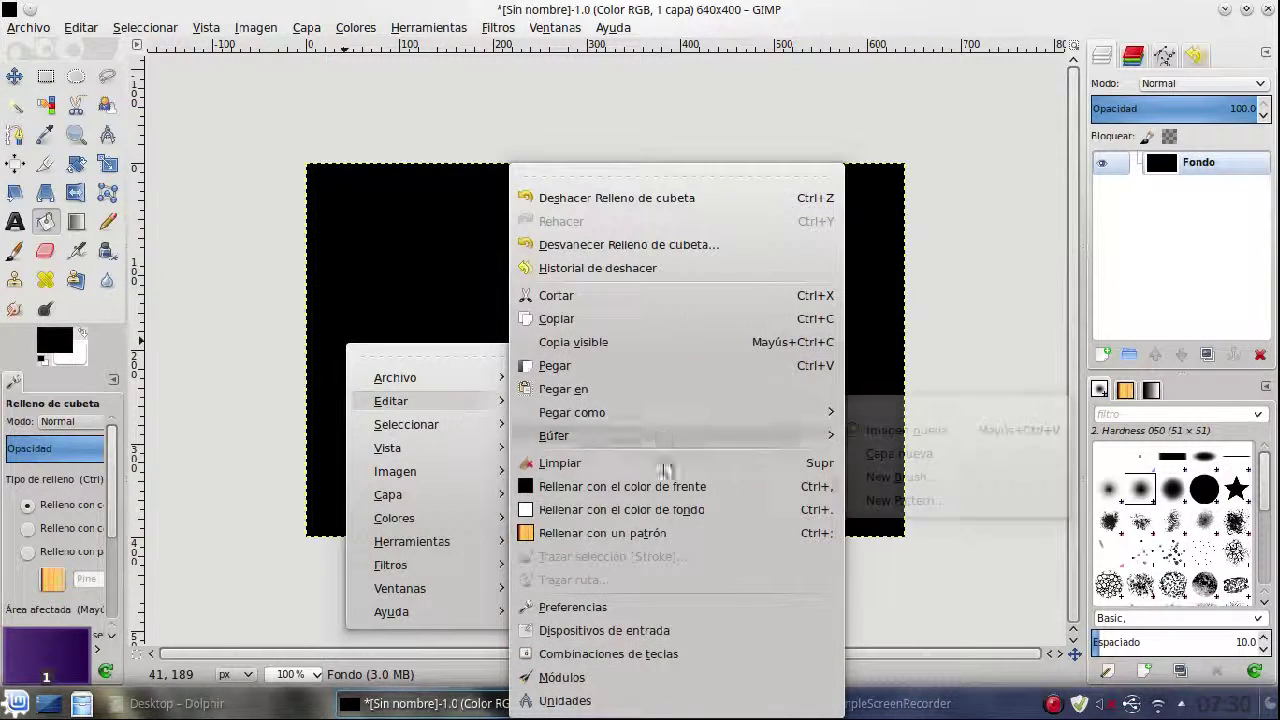
pyautogui.moveTo(572, 412)
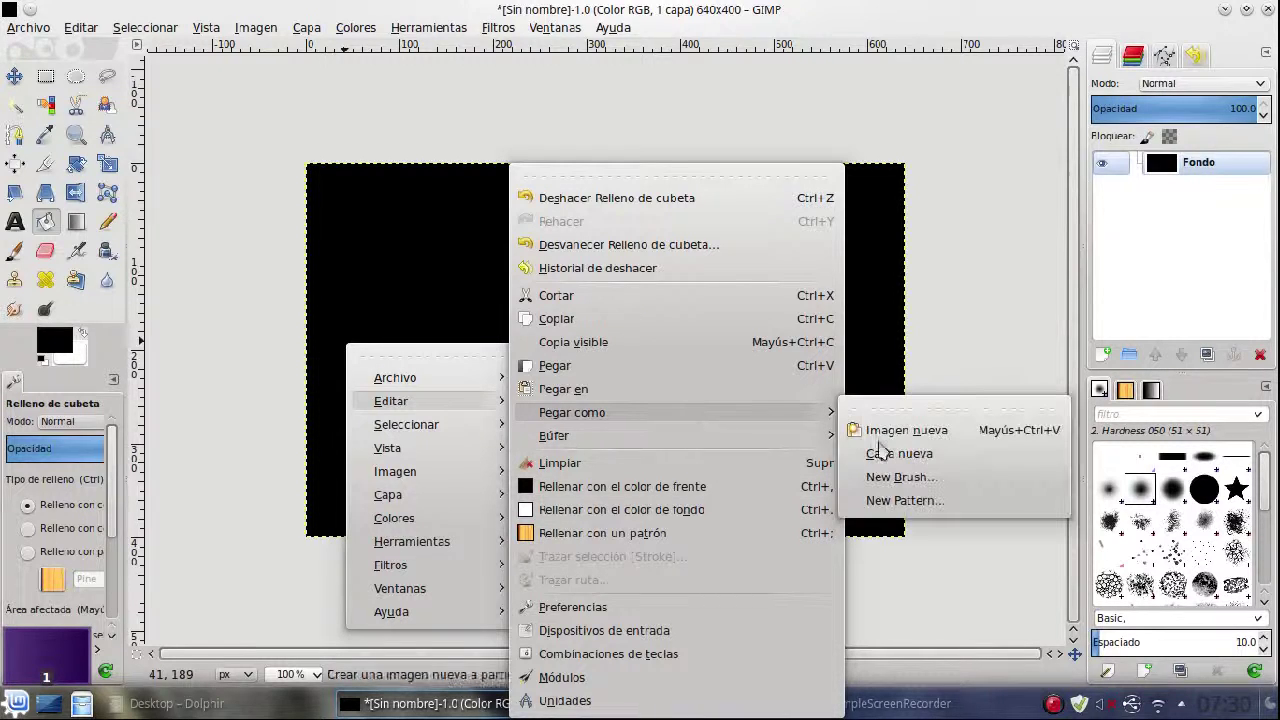
pyautogui.click(963, 456)
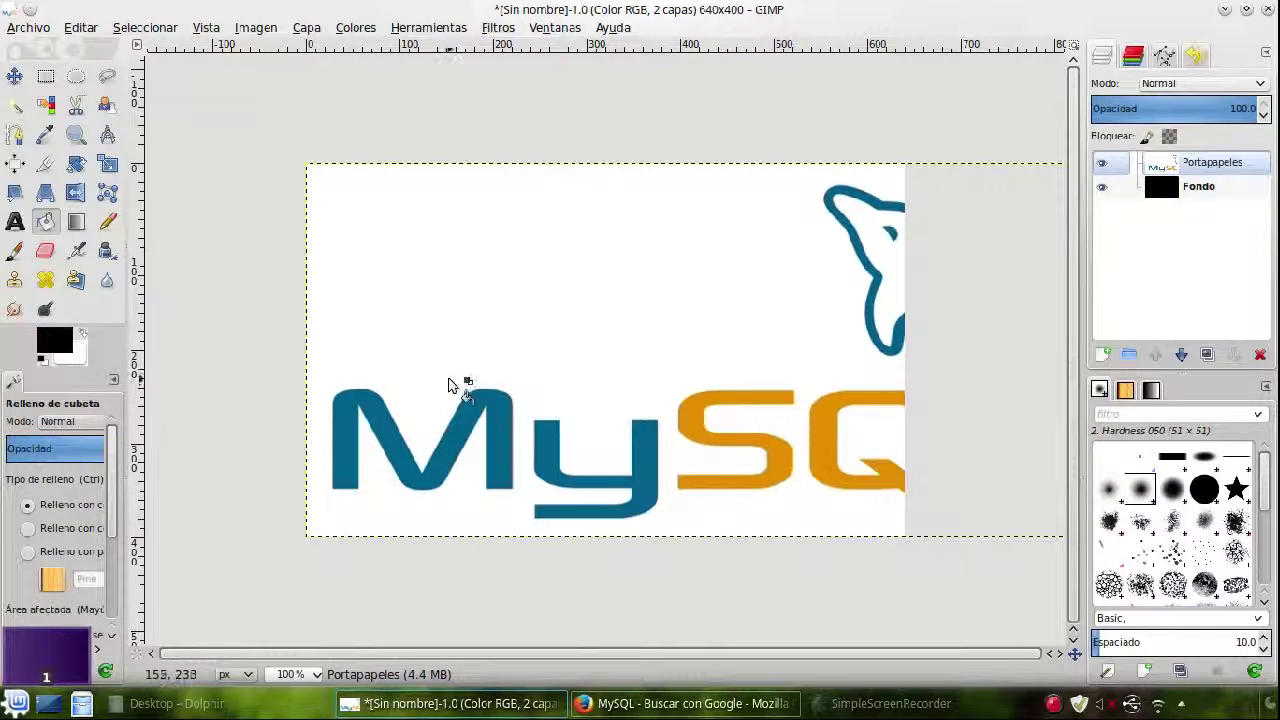
pyautogui.rightClick(449, 386)
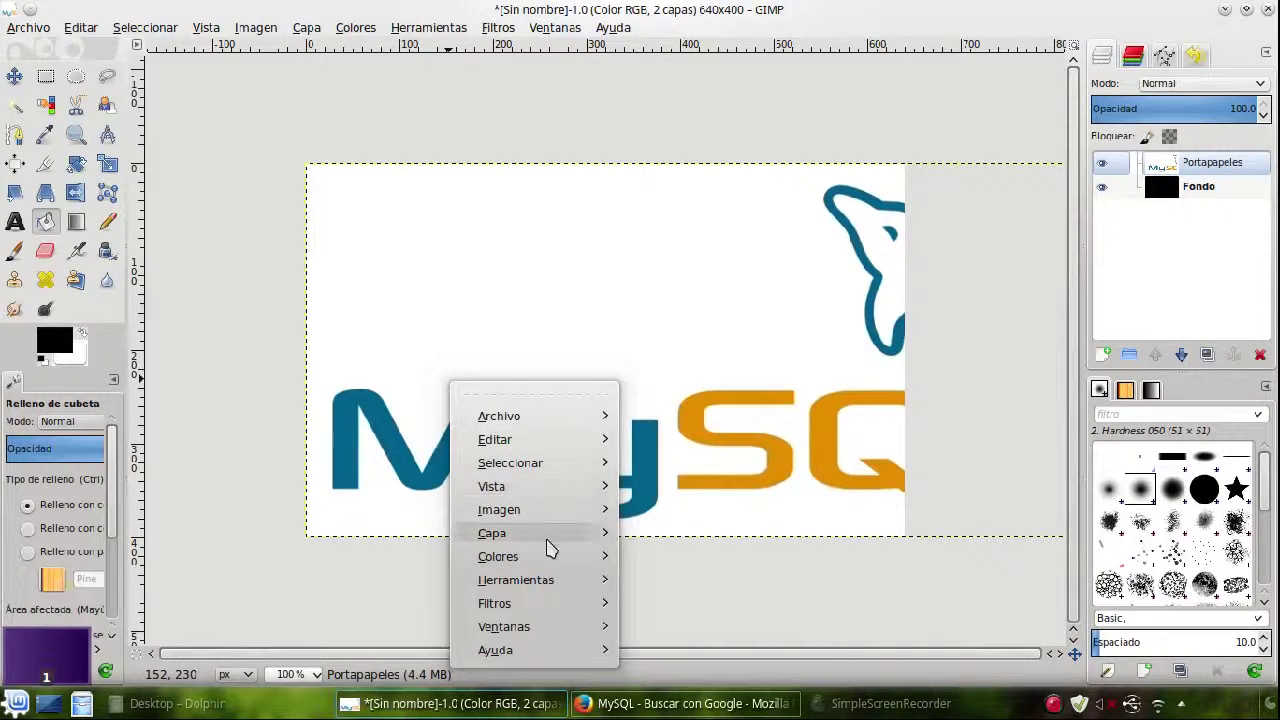
pyautogui.moveTo(731, 463)
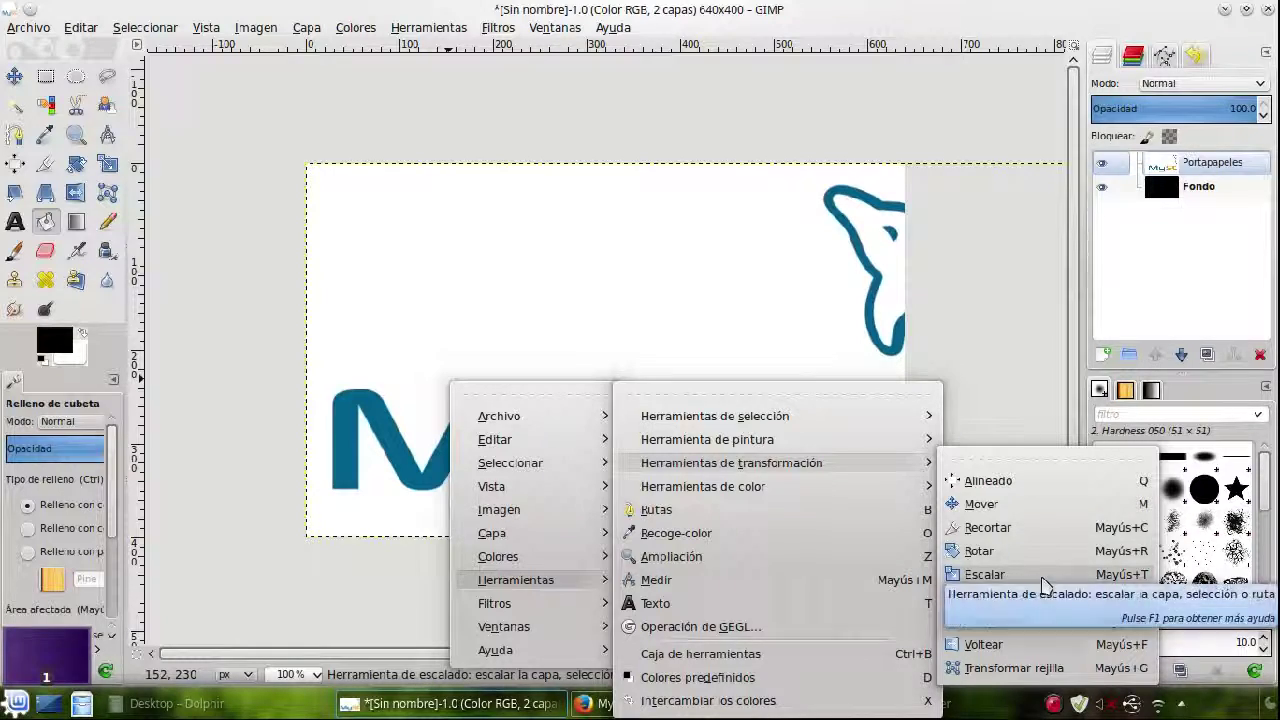
# Step: Shrink the MySQL logo to about half size and move it to the canvas's left
pyautogui.click(1040, 584)
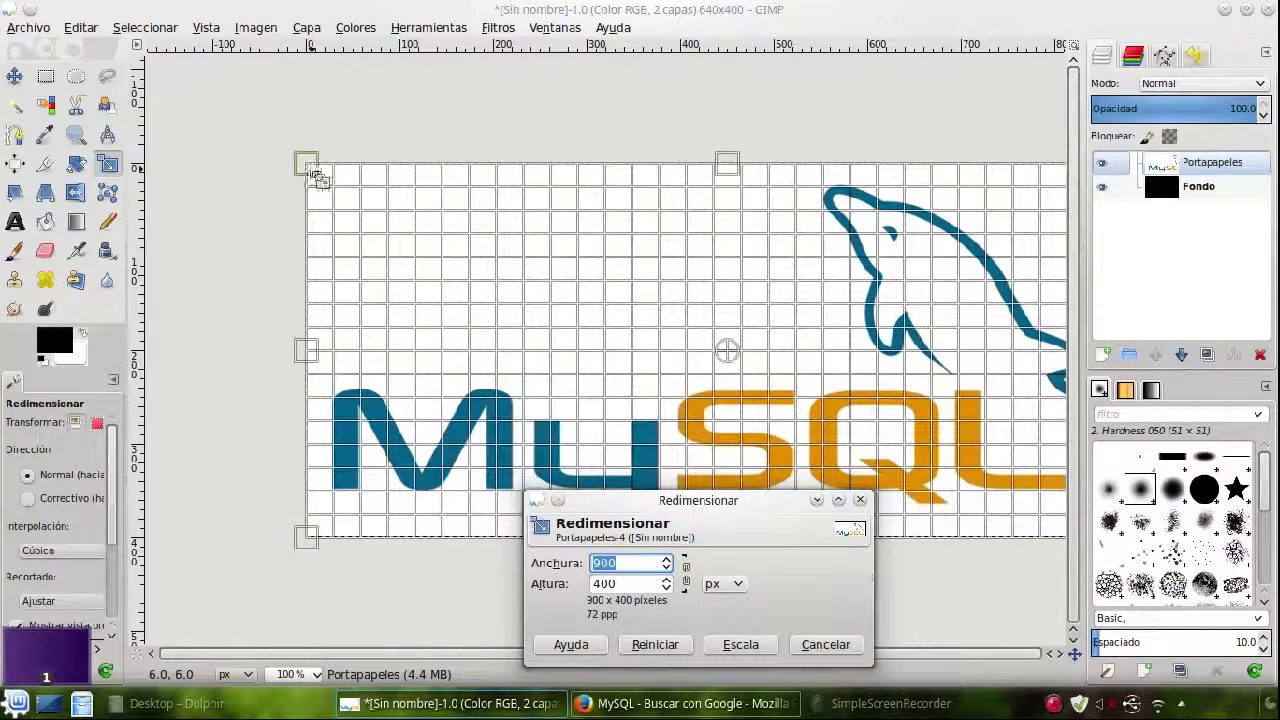
pyautogui.moveTo(315, 168); pyautogui.dragTo(650, 305)
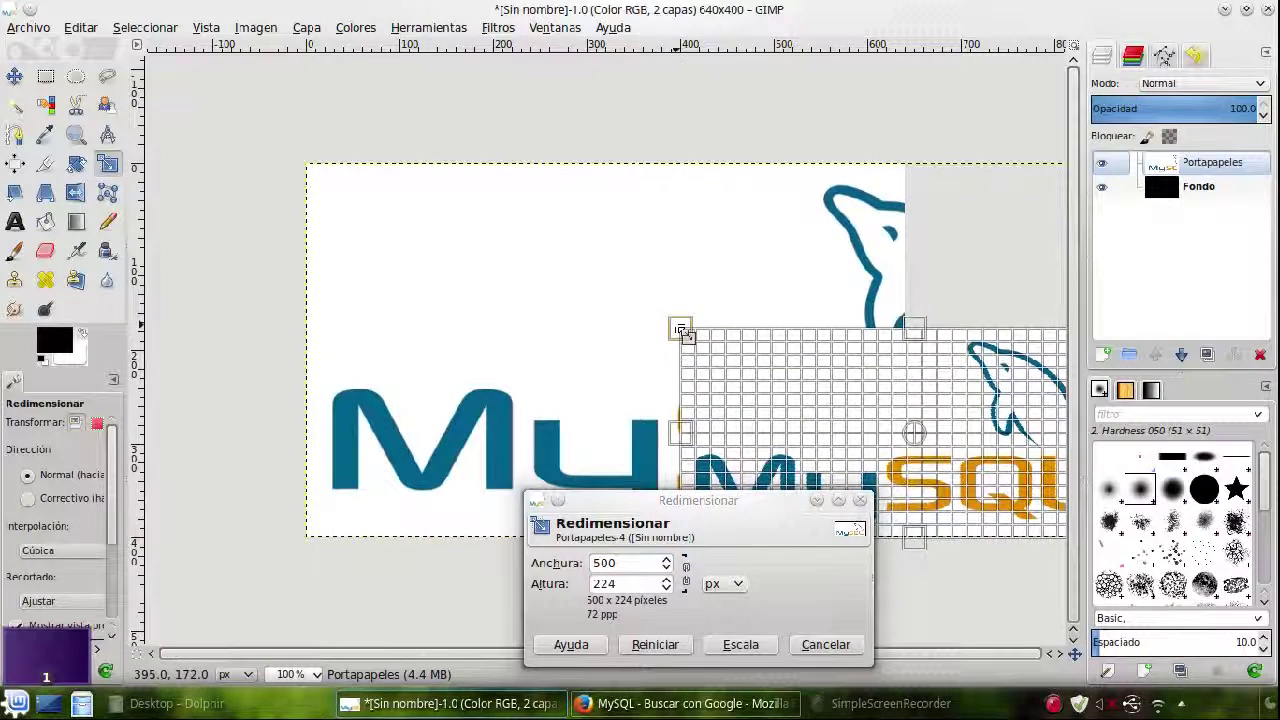
pyautogui.click(745, 645)
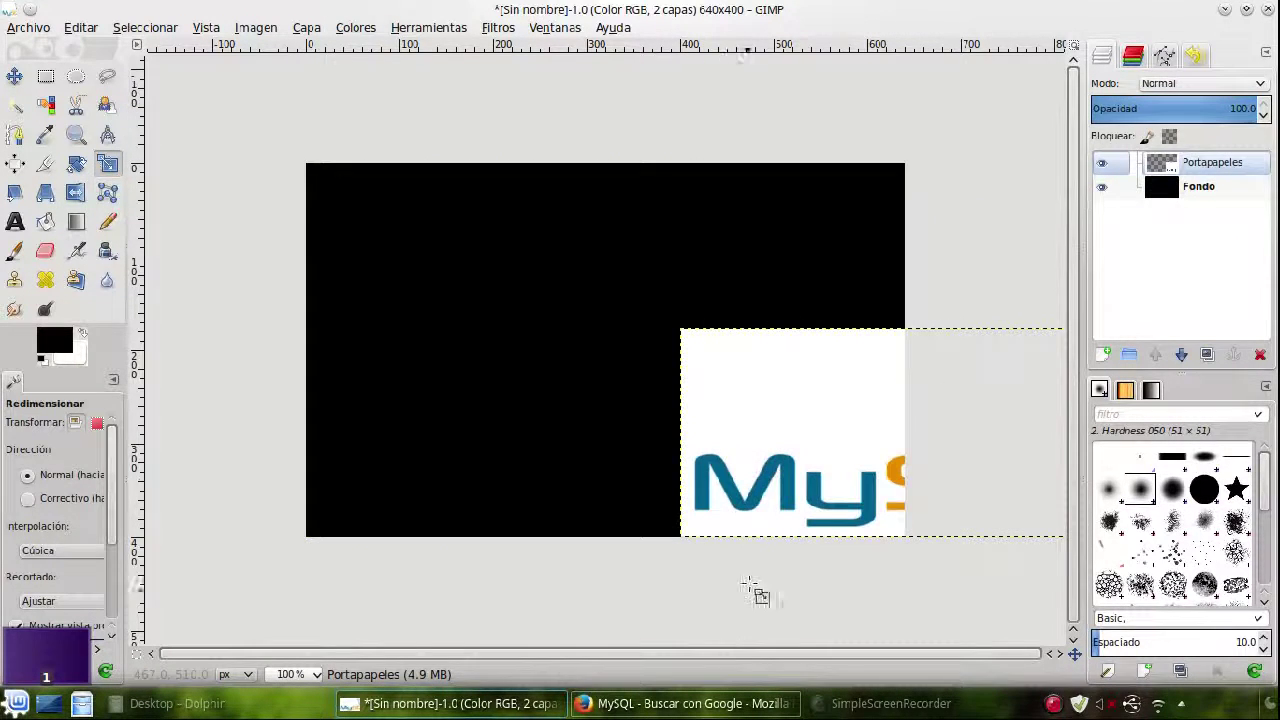
pyautogui.press('m')
pyautogui.moveTo(790, 508); pyautogui.dragTo(447, 440)
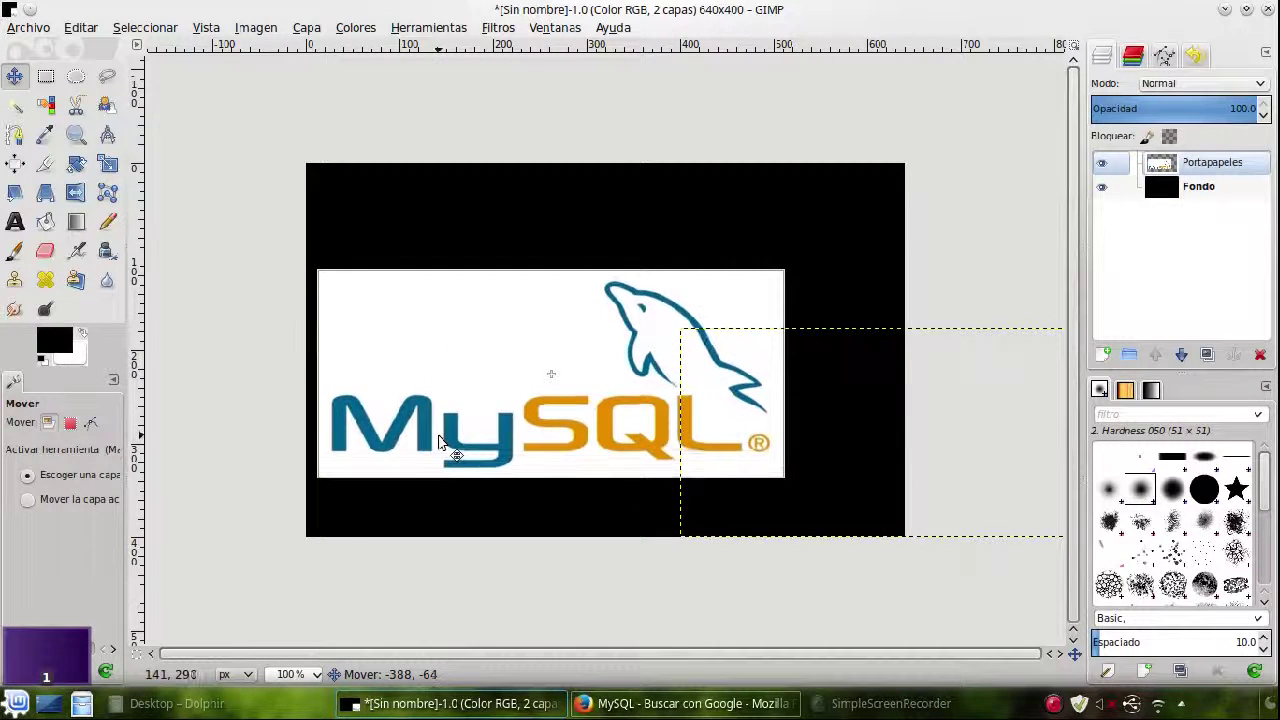
pyautogui.moveTo(447, 440); pyautogui.dragTo(435, 453)
# Step: Rescale the MySQL logo proportionally to 275×123 px and nudge it down slightly
pyautogui.rightClick(435, 453)
pyautogui.moveTo(501, 357)
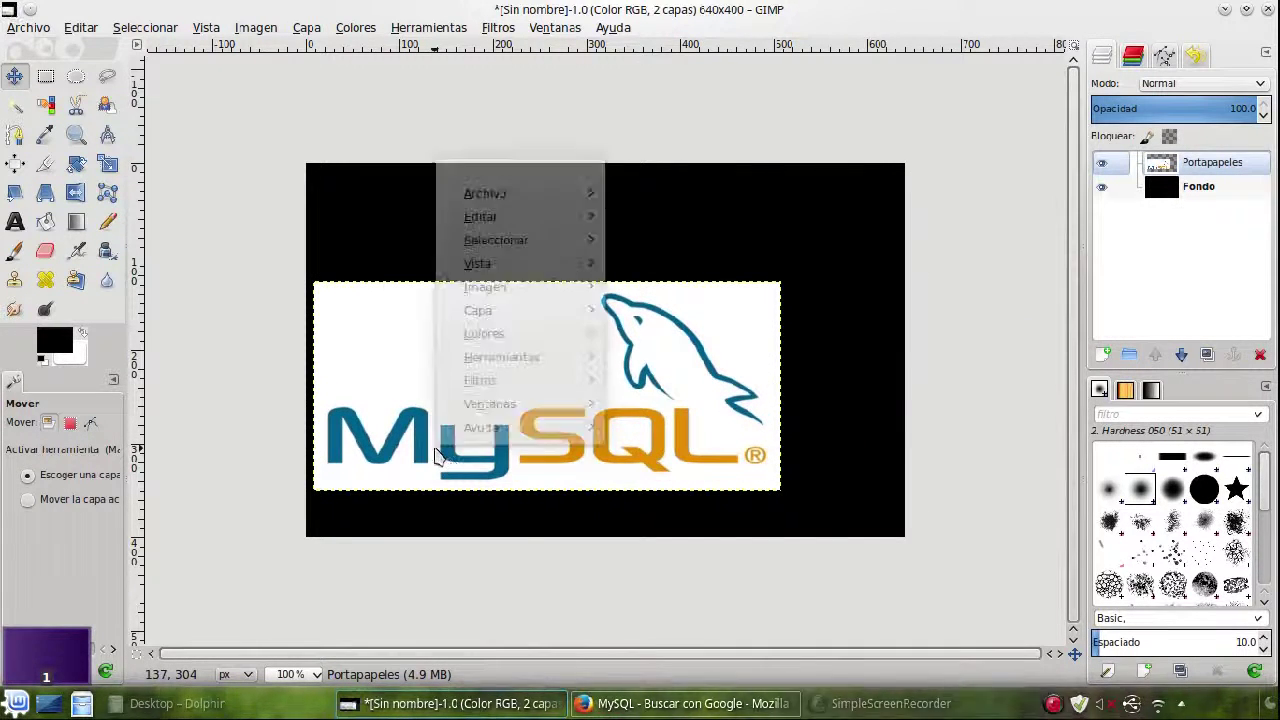
pyautogui.moveTo(717, 421)
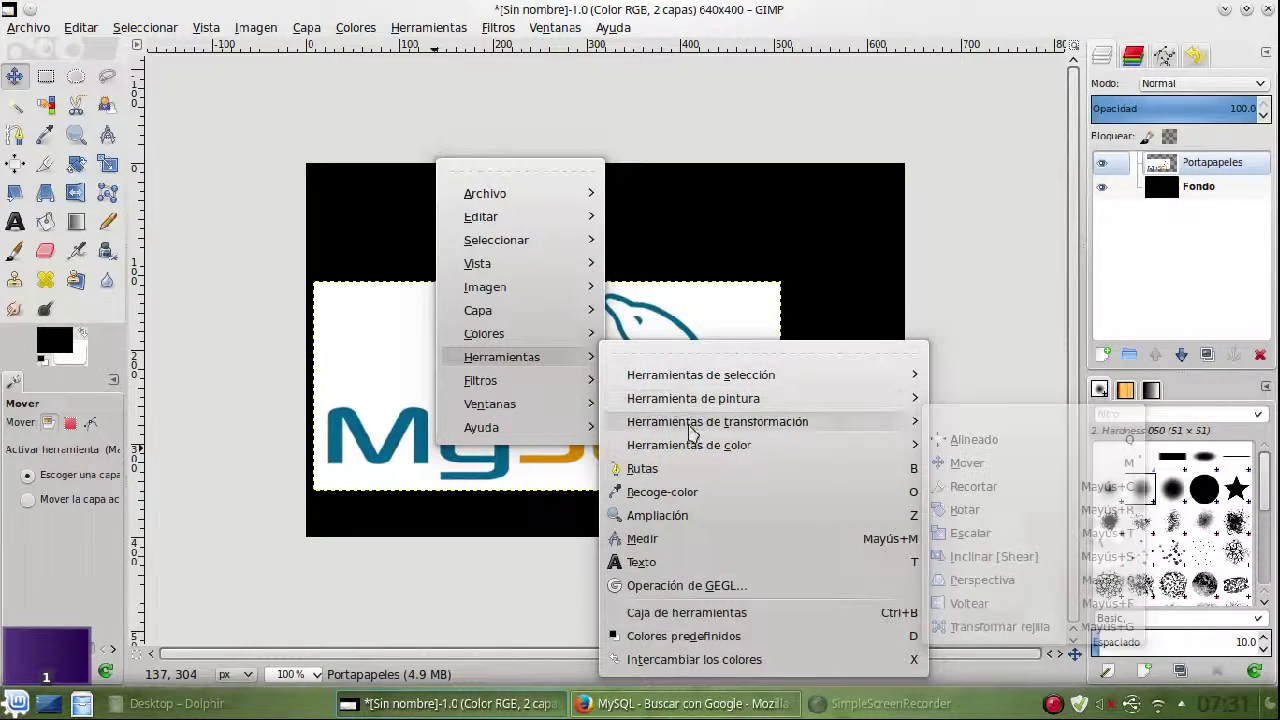
pyautogui.click(1058, 538)
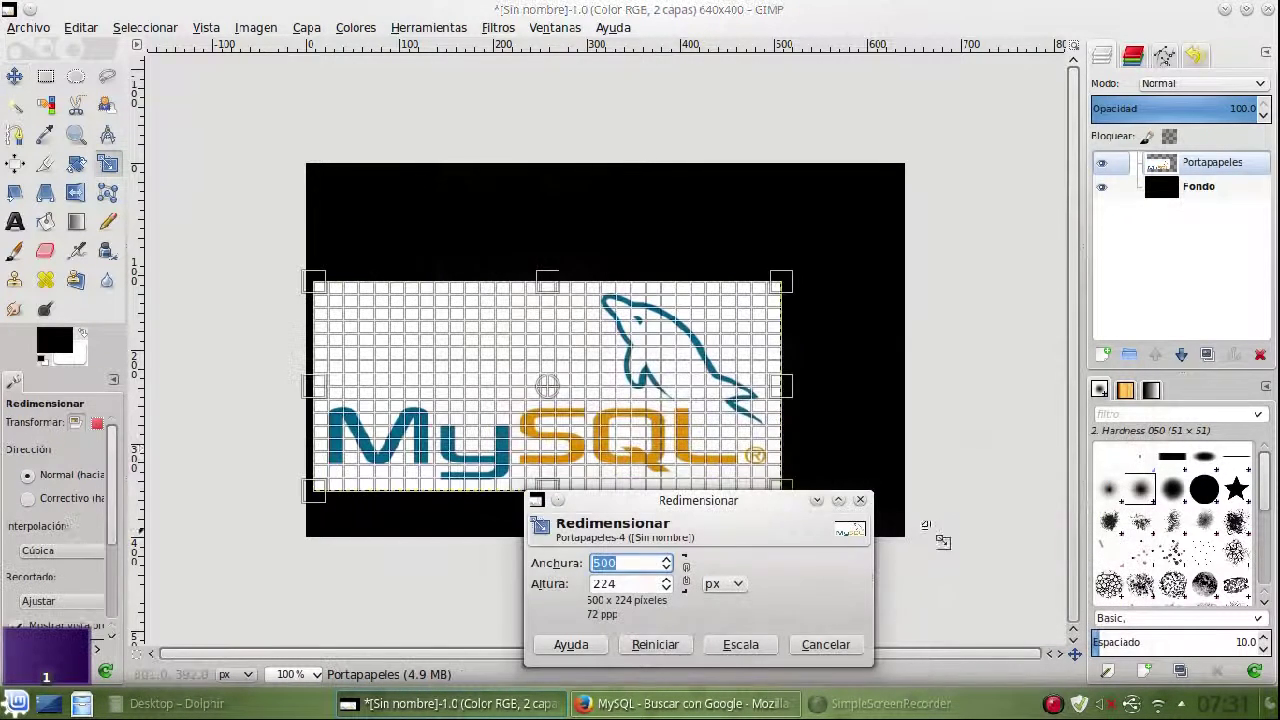
pyautogui.click(687, 575)
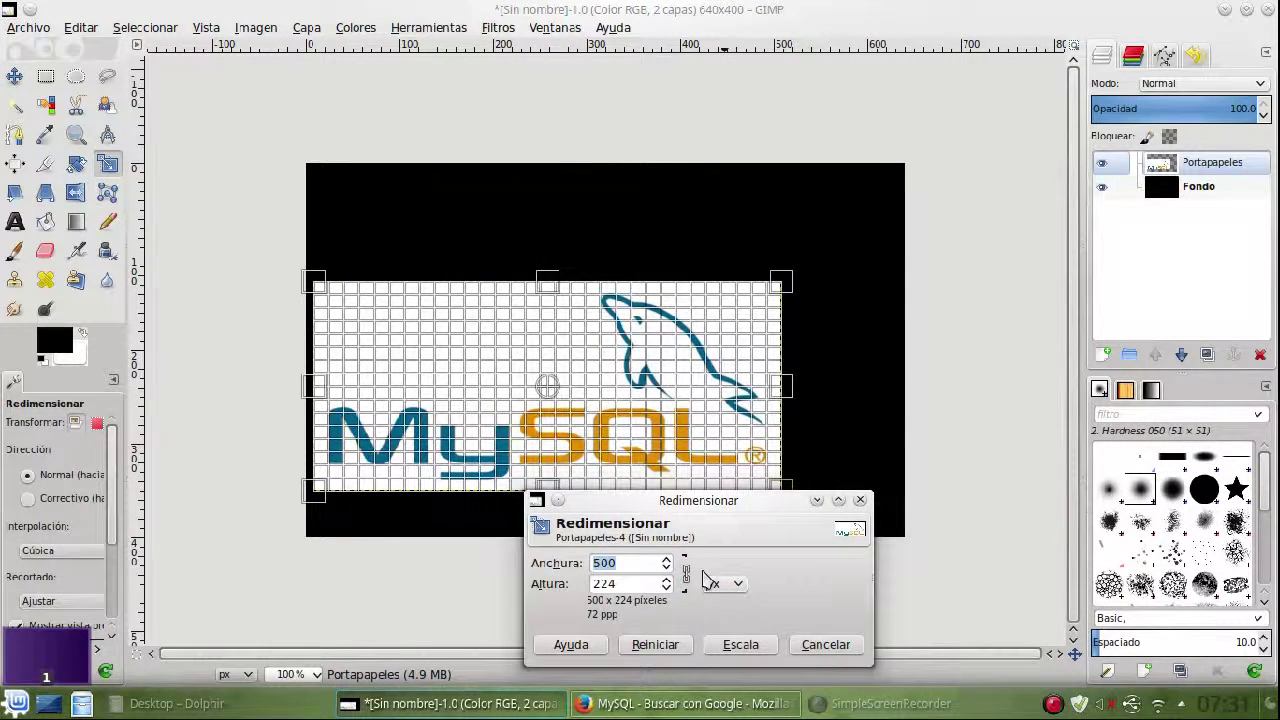
pyautogui.moveTo(779, 490)
pyautogui.mouseDown()
pyautogui.moveTo(646, 456)
pyautogui.moveTo(541, 402)
pyautogui.mouseUp()
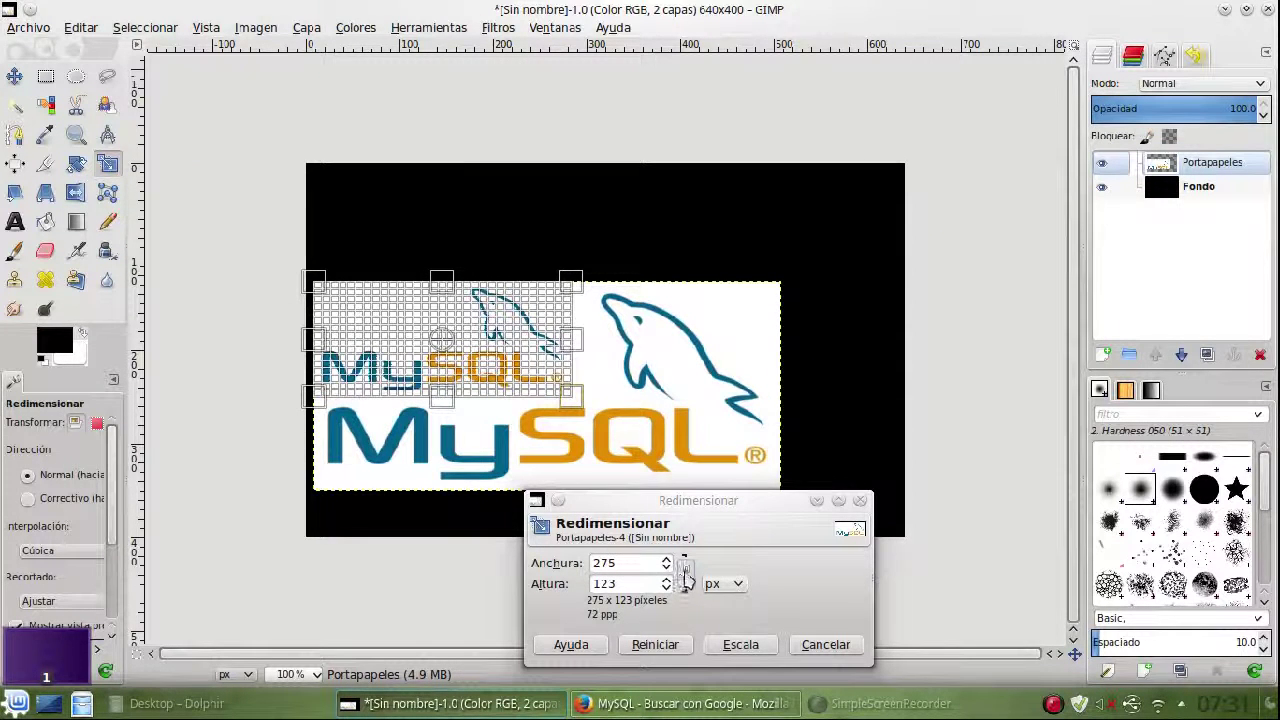
pyautogui.click(688, 583)
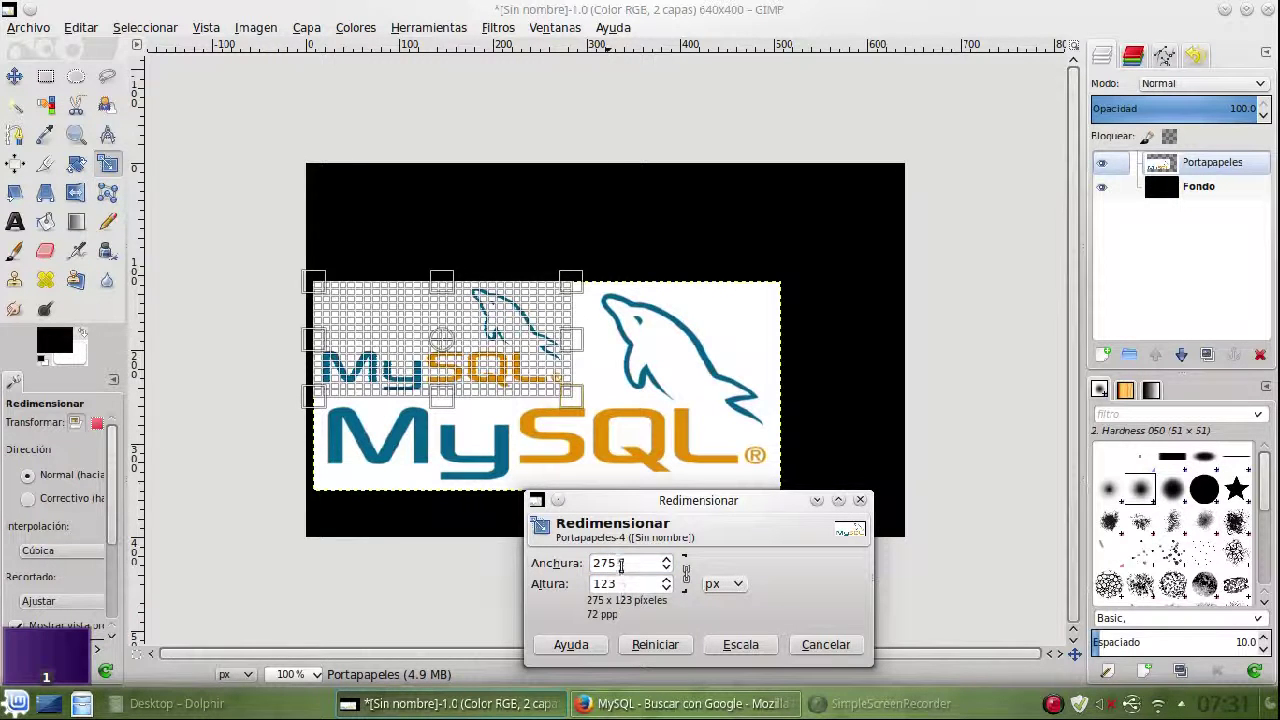
pyautogui.click(735, 646)
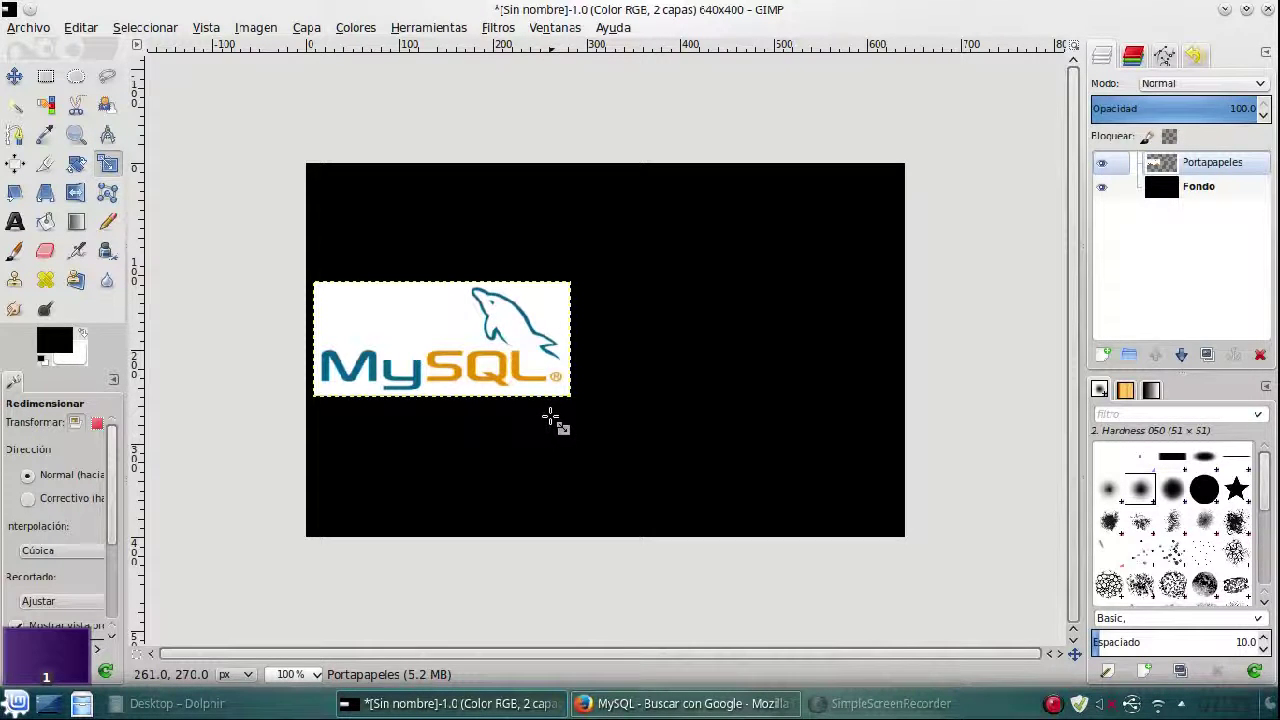
pyautogui.press('m')
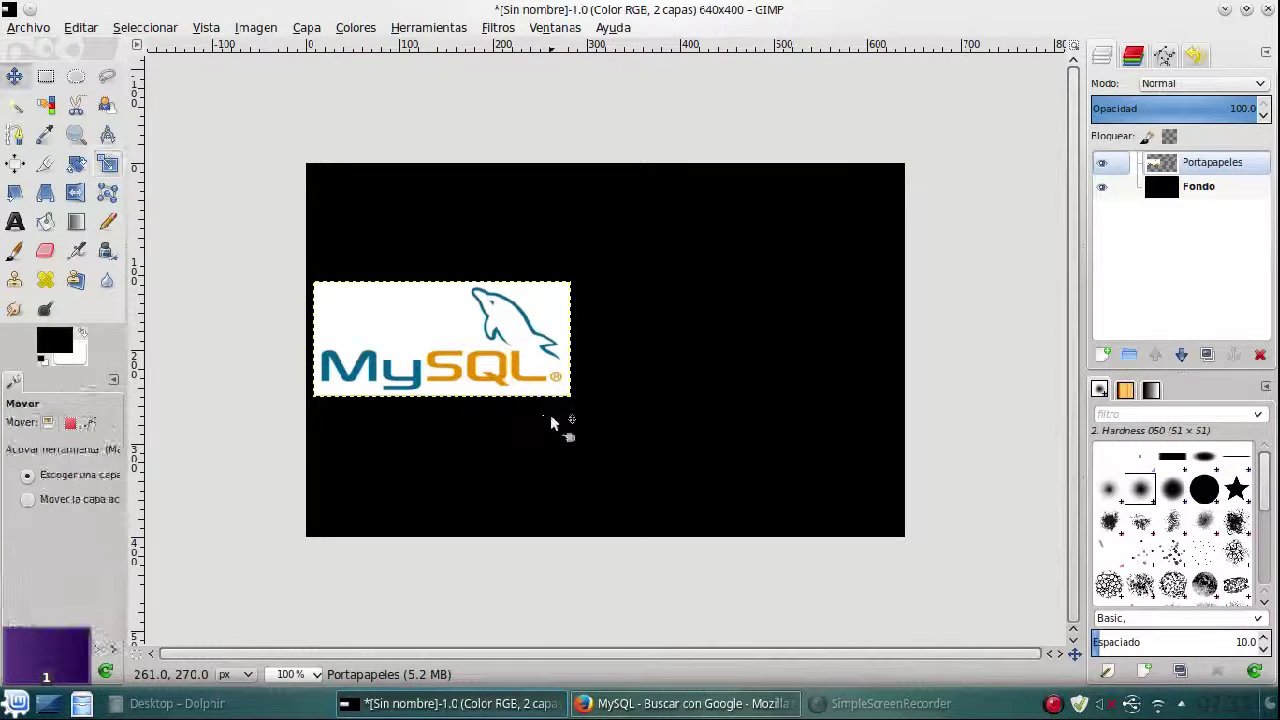
pyautogui.moveTo(517, 378)
pyautogui.mouseDown()
pyautogui.moveTo(505, 417)
pyautogui.moveTo(506, 392)
pyautogui.mouseUp()
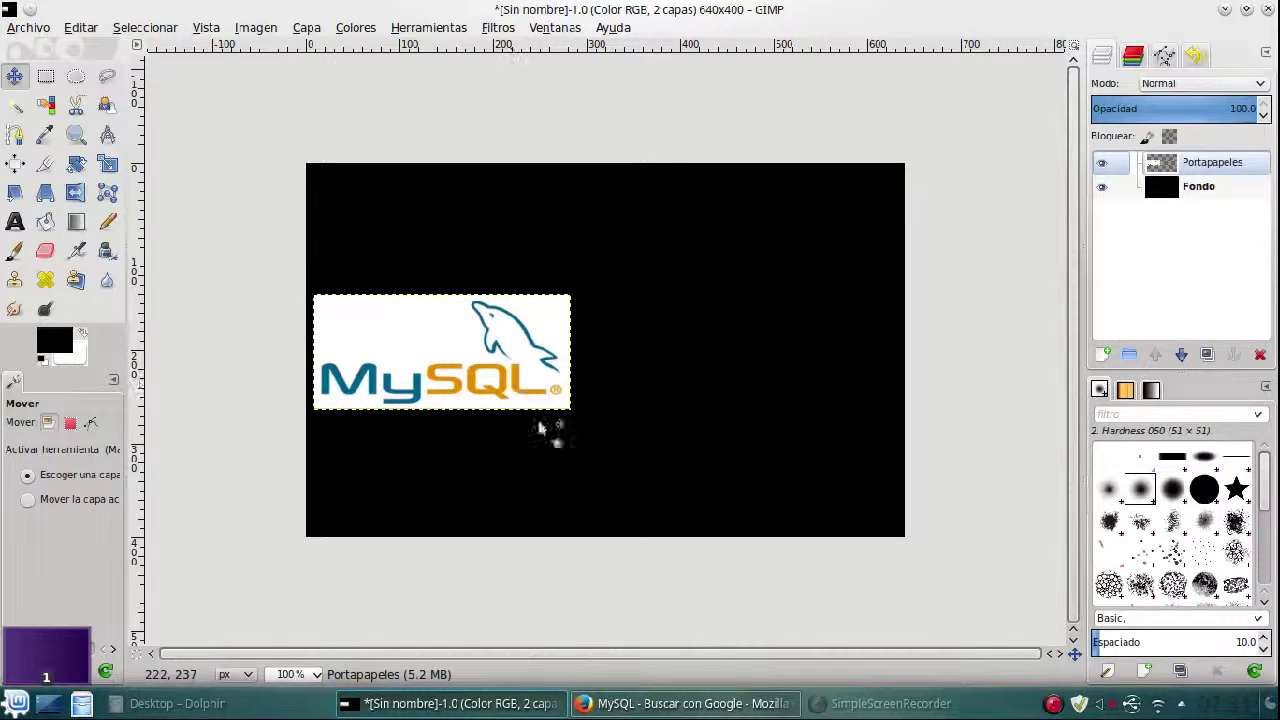
pyautogui.click(640, 702)
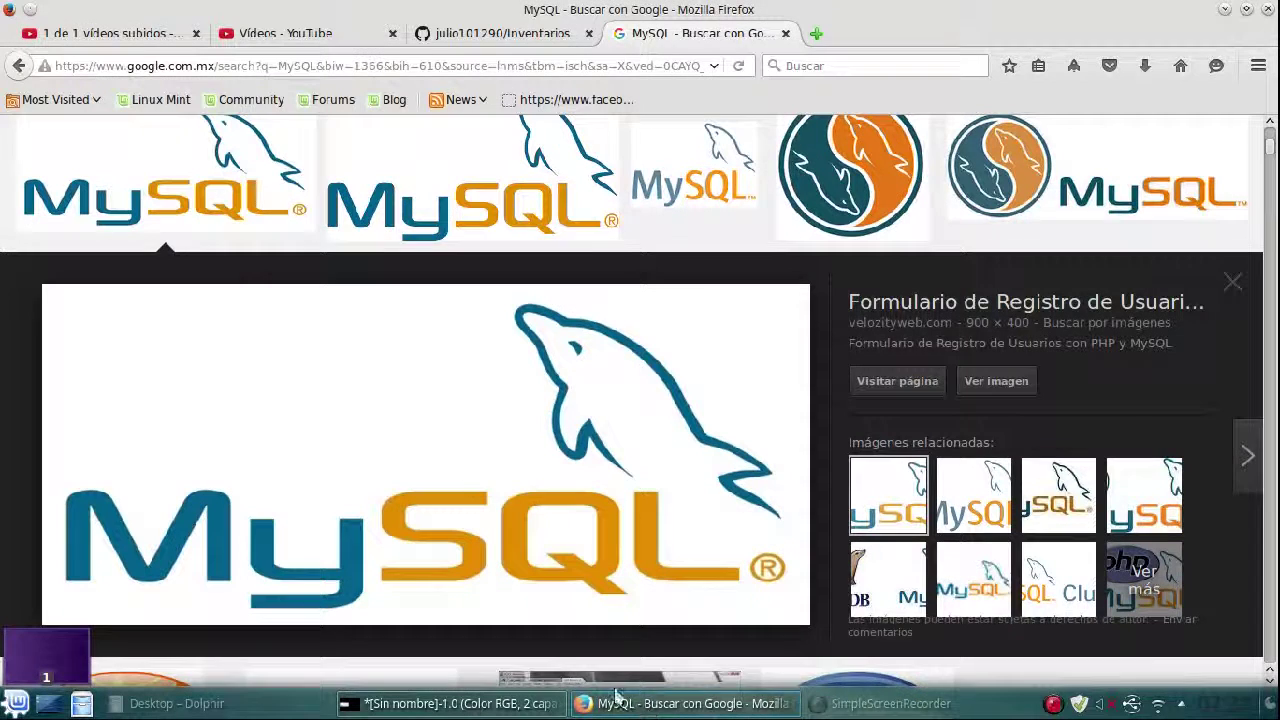
# Step: Close the MySQL results tab and load Google in a new tab
pyautogui.click(786, 33)
pyautogui.click(620, 33)
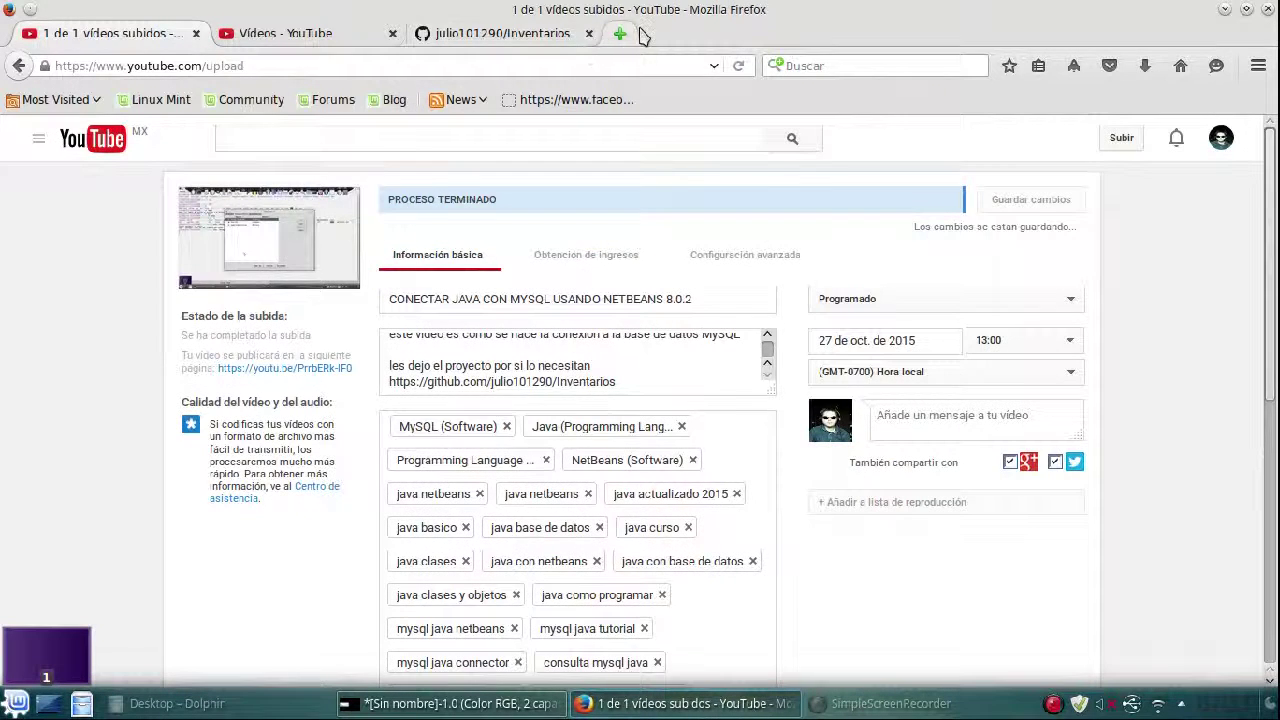
pyautogui.write('www.')
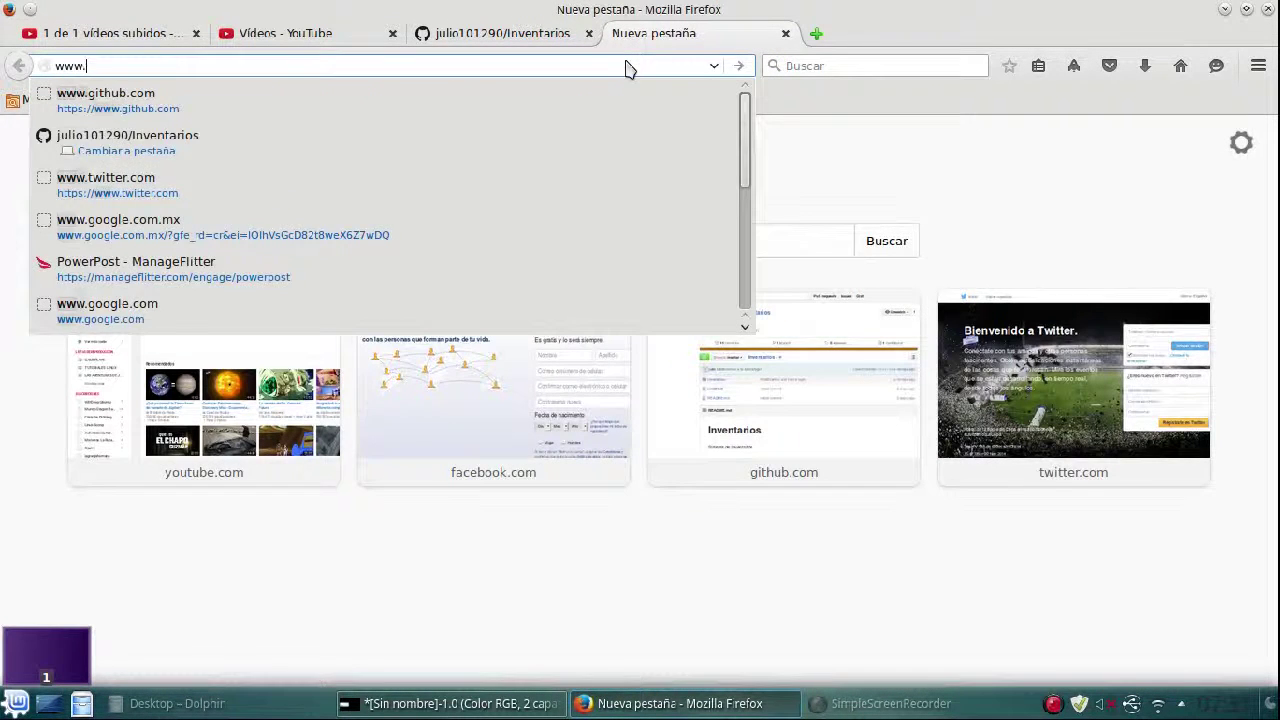
pyautogui.write('google.com.mx/?gfe_rd=cr&ei=4ecsVJSWA-eR8QeP_7qQAg&gws_rd=ssl')
pyautogui.press('Return')
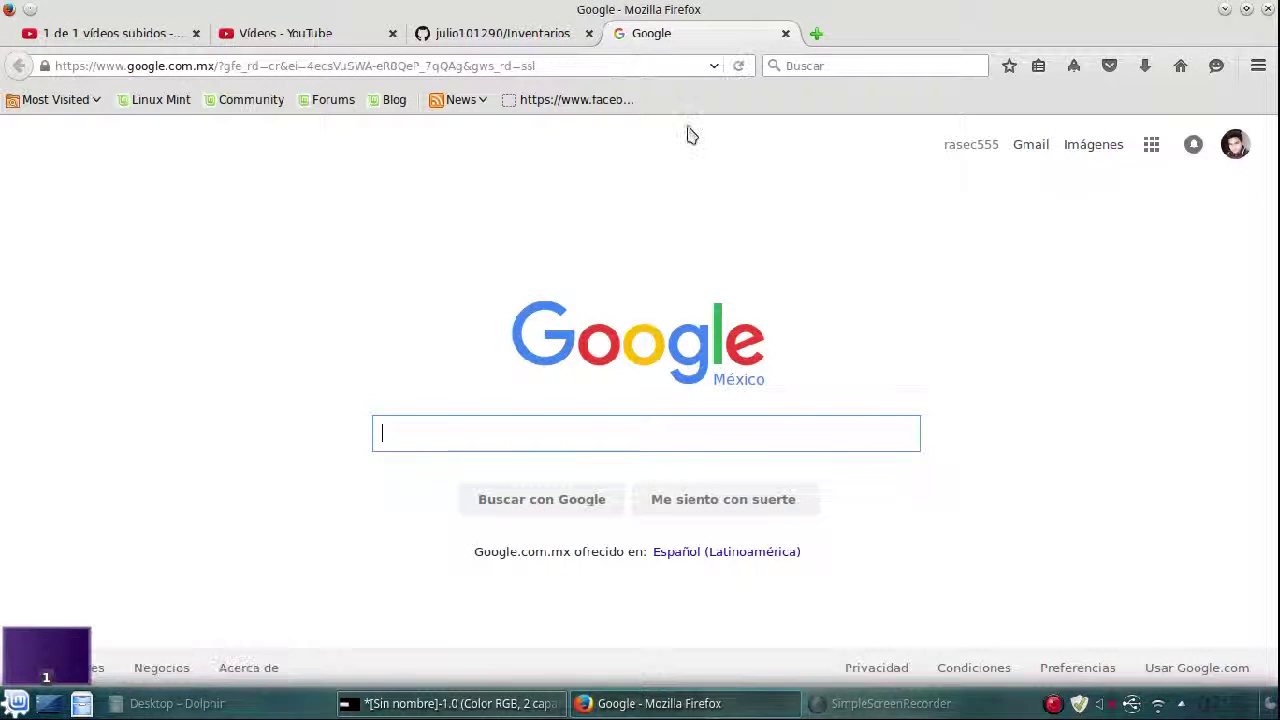
# Step: Search for 'java logo' and copy the first Java logo image
pyautogui.write('Jova')
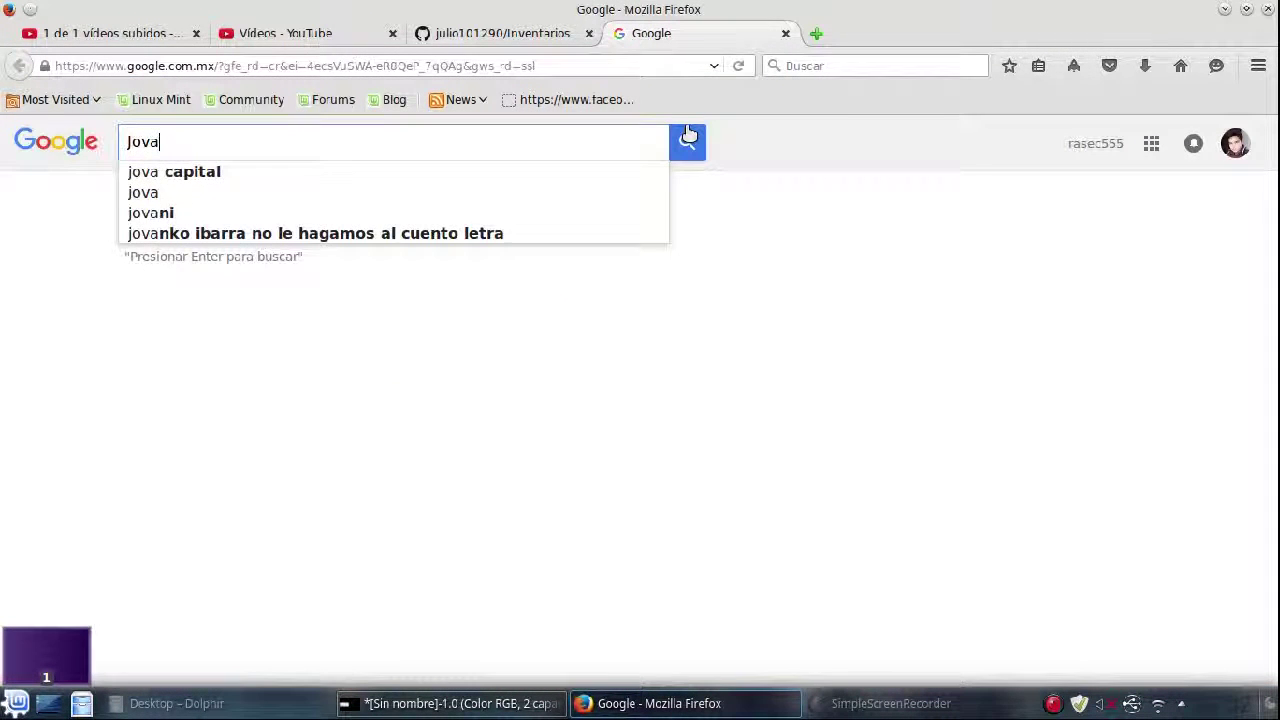
pyautogui.press('BackSpace')
pyautogui.press('BackSpace')
pyautogui.press('BackSpace')
pyautogui.write('ava')
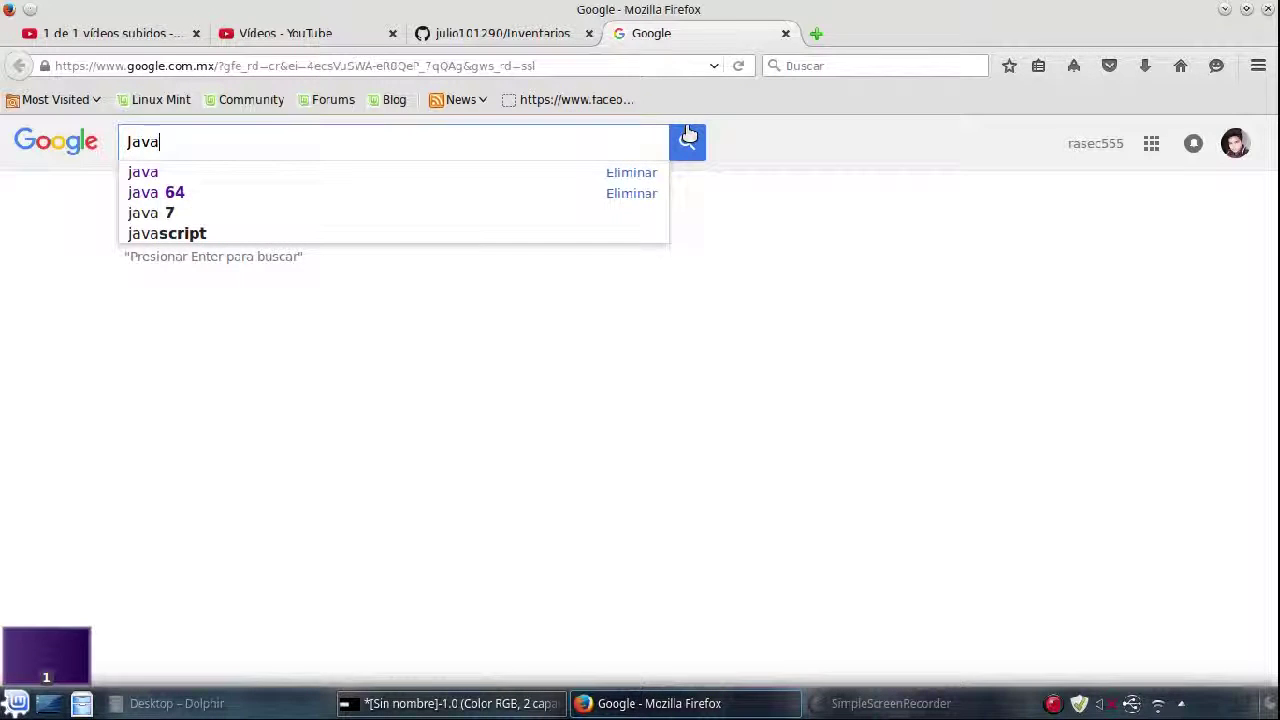
pyautogui.write(' loc')
pyautogui.press('BackSpace')
pyautogui.press('BackSpace')
pyautogui.write('go')
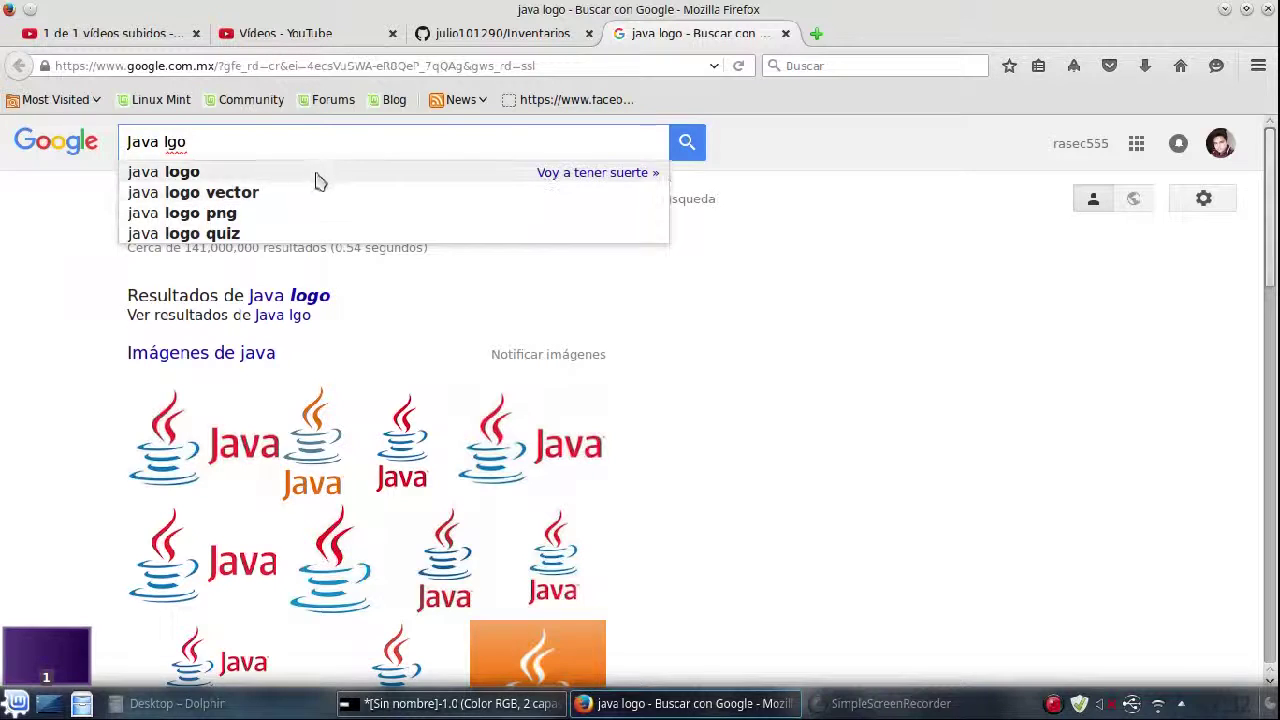
pyautogui.click(321, 172)
pyautogui.rightClick(245, 377)
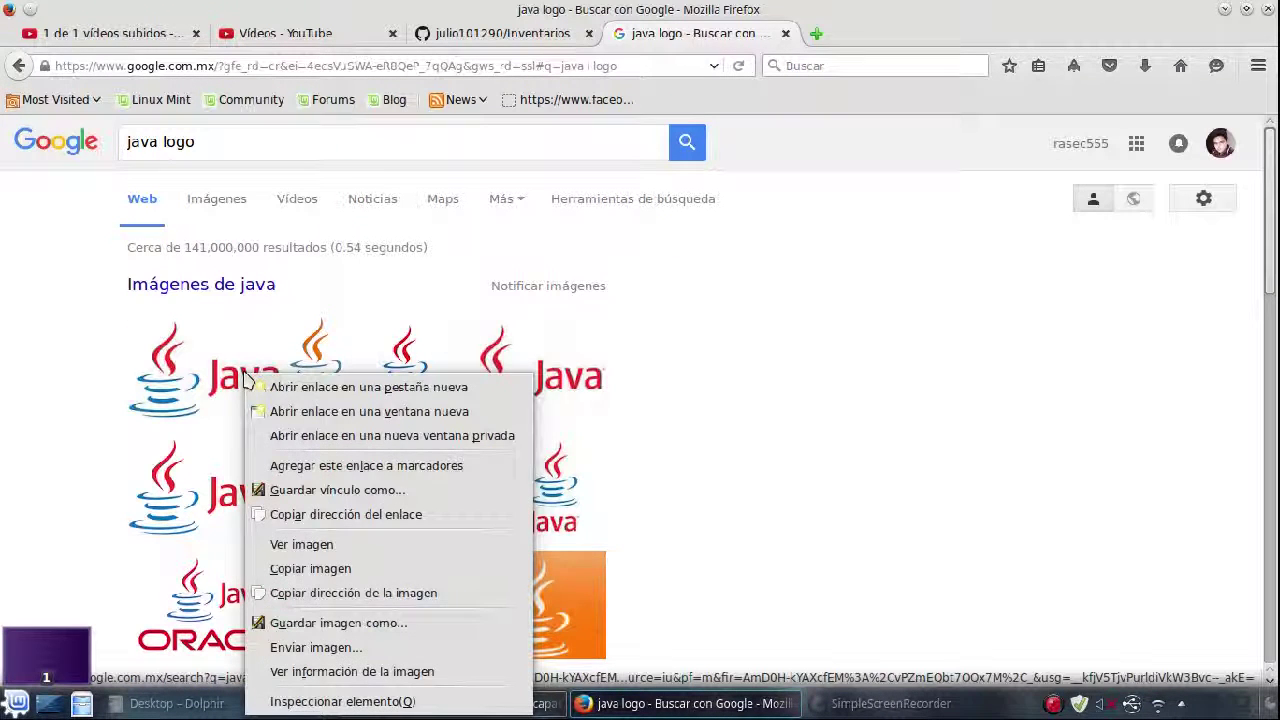
pyautogui.click(362, 570)
pyautogui.click(482, 704)
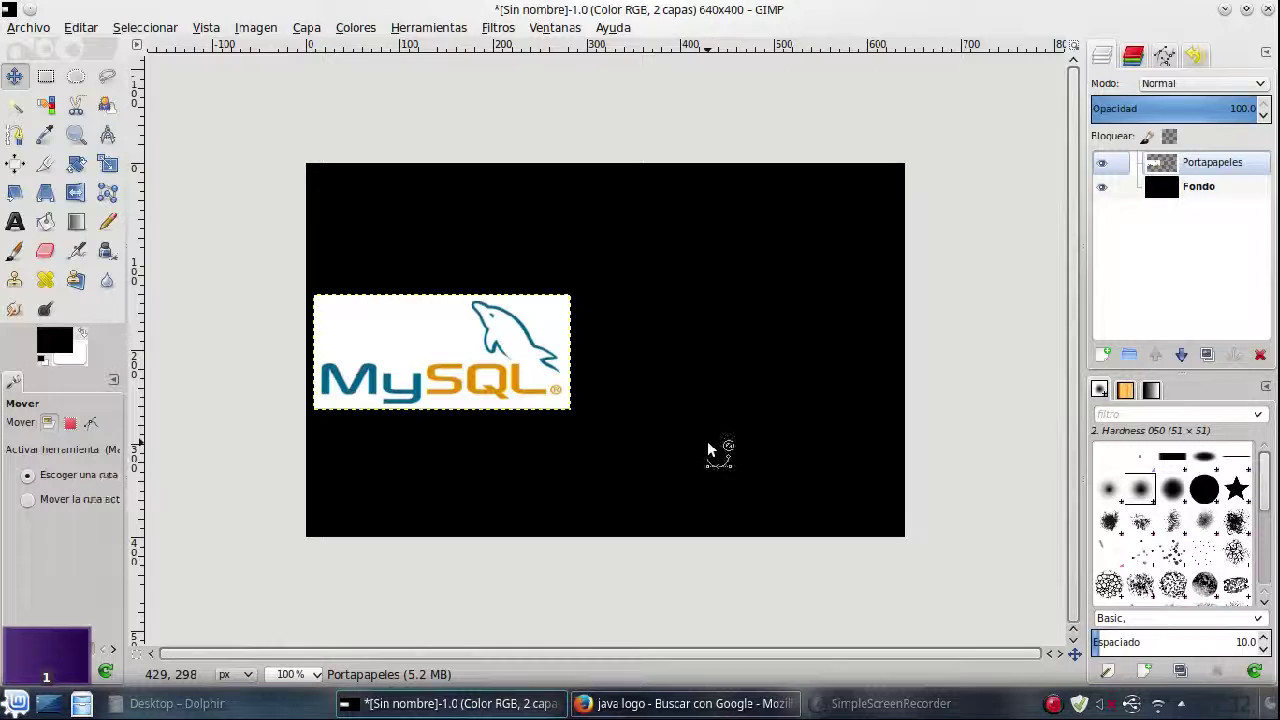
# Step: Paste the Java logo as a new layer and place it right of the MySQL logo
pyautogui.rightClick(708, 445)
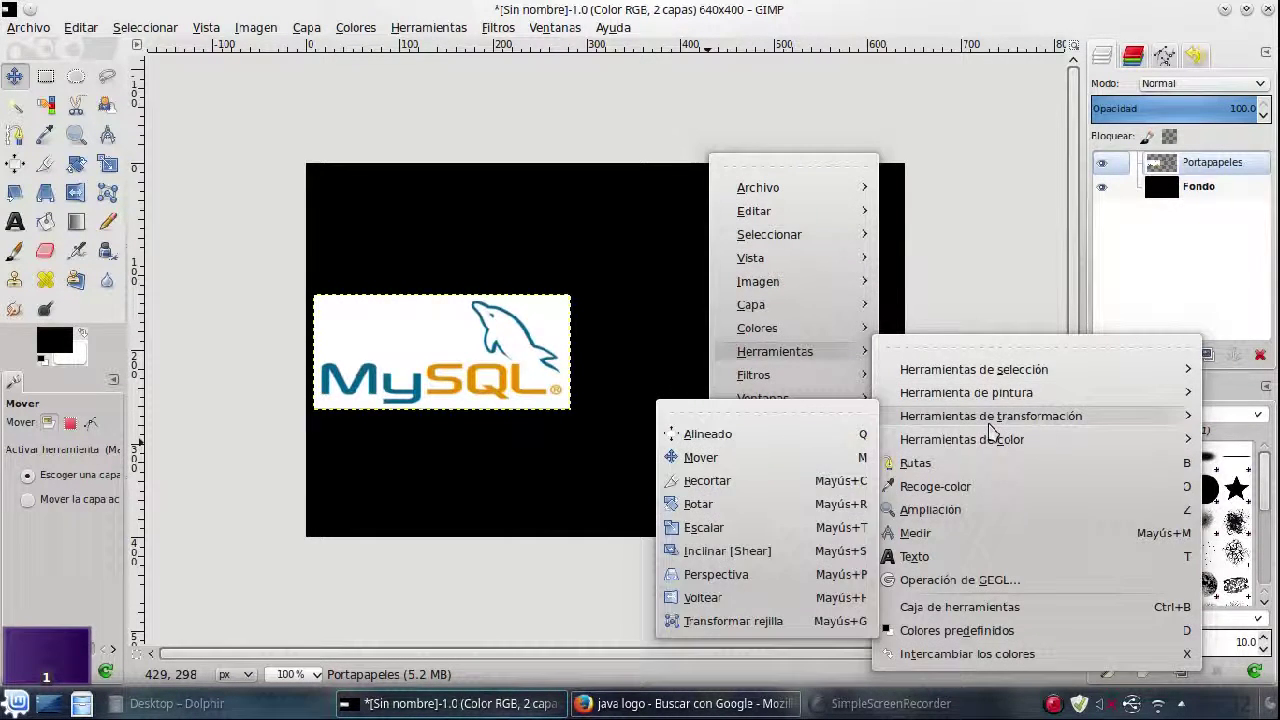
pyautogui.moveTo(754, 211)
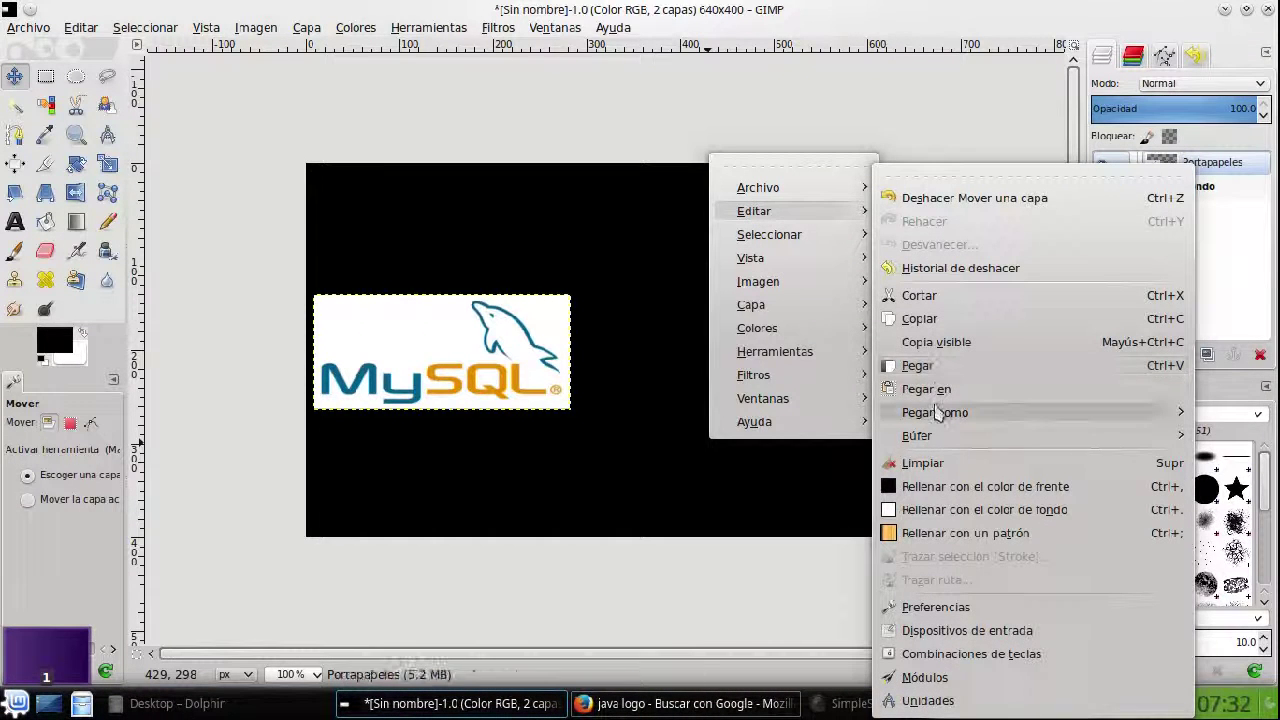
pyautogui.moveTo(935, 412)
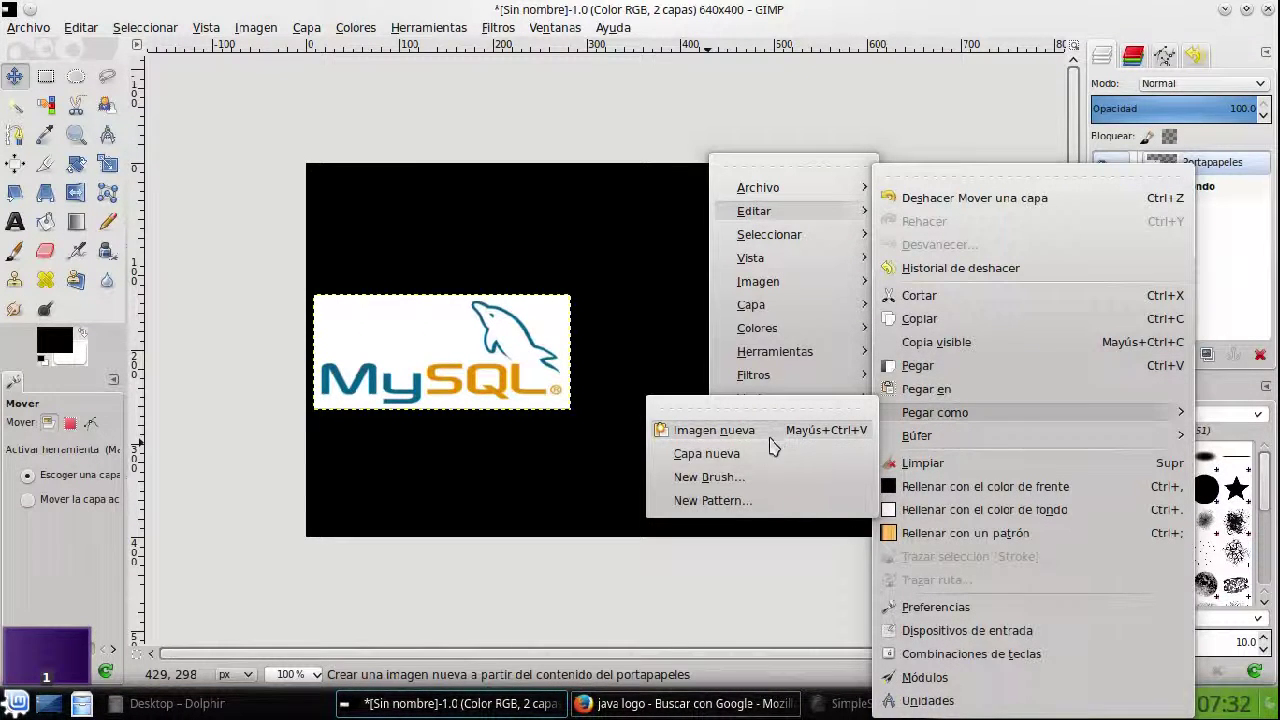
pyautogui.click(763, 455)
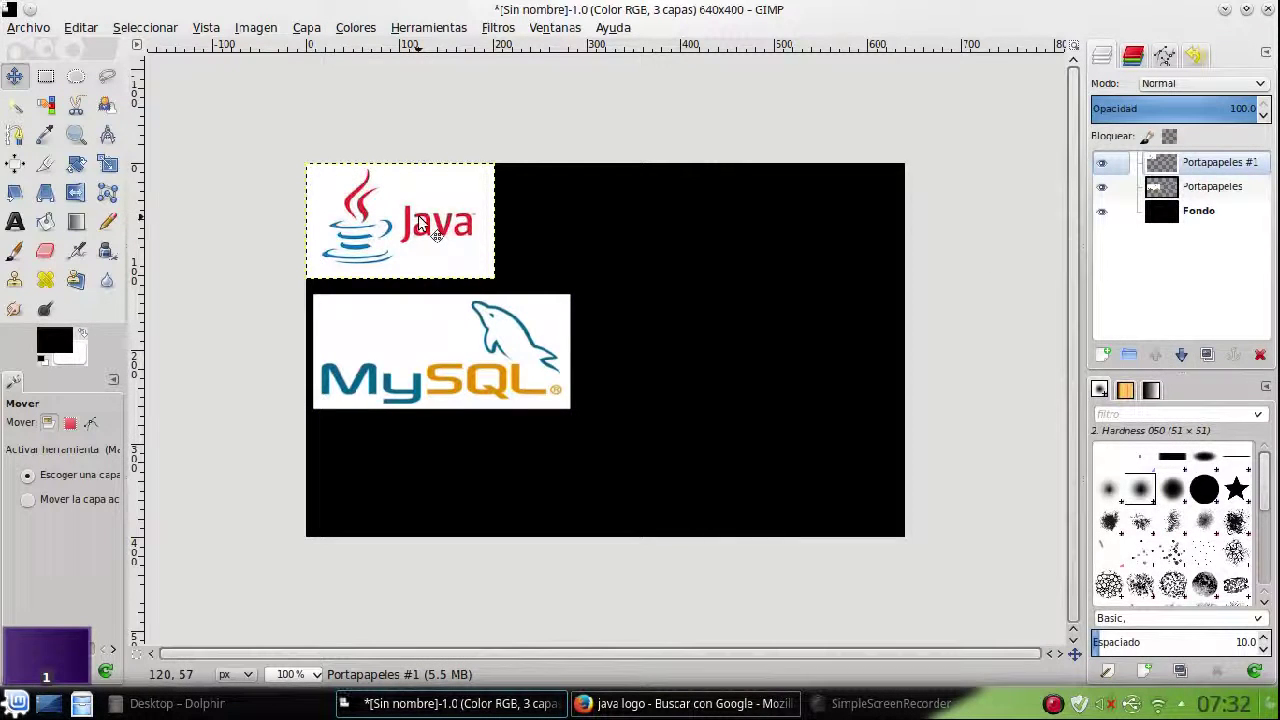
pyautogui.moveTo(420, 228); pyautogui.dragTo(784, 343)
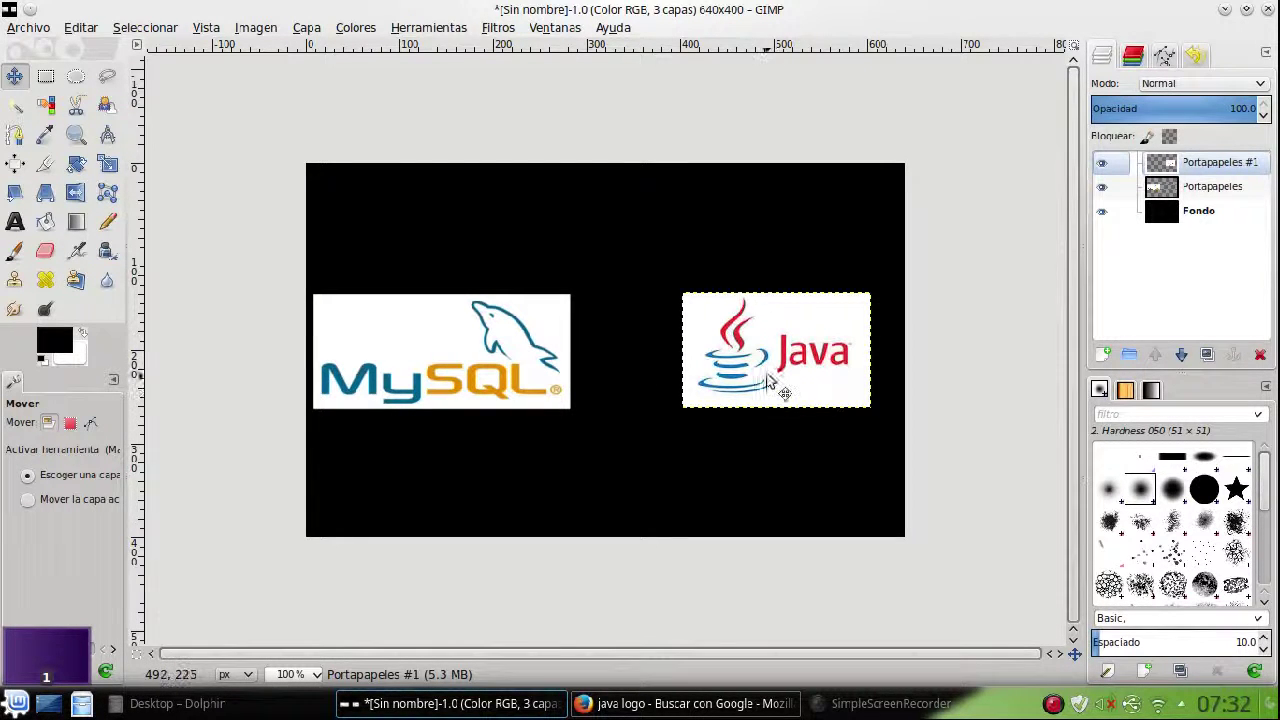
# Step: Change the search to 'netbeans logo' and copy a NetBeans logo image
pyautogui.click(642, 704)
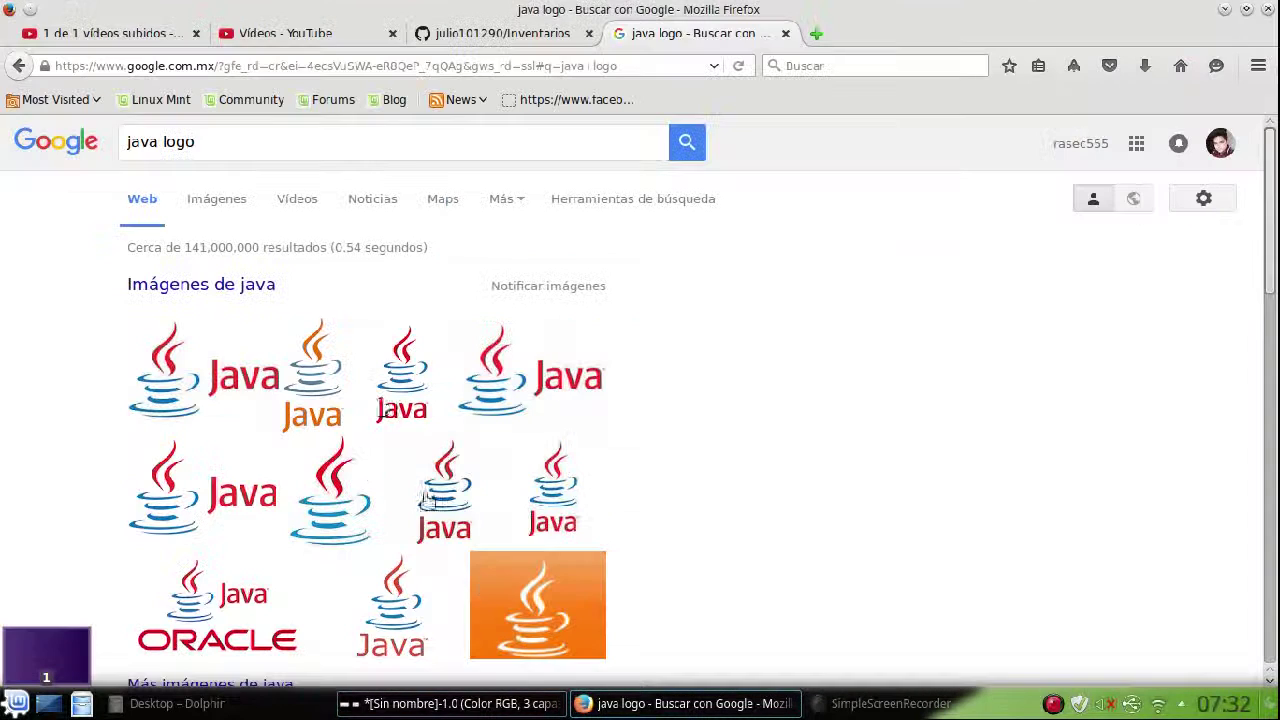
pyautogui.doubleClick(148, 146)
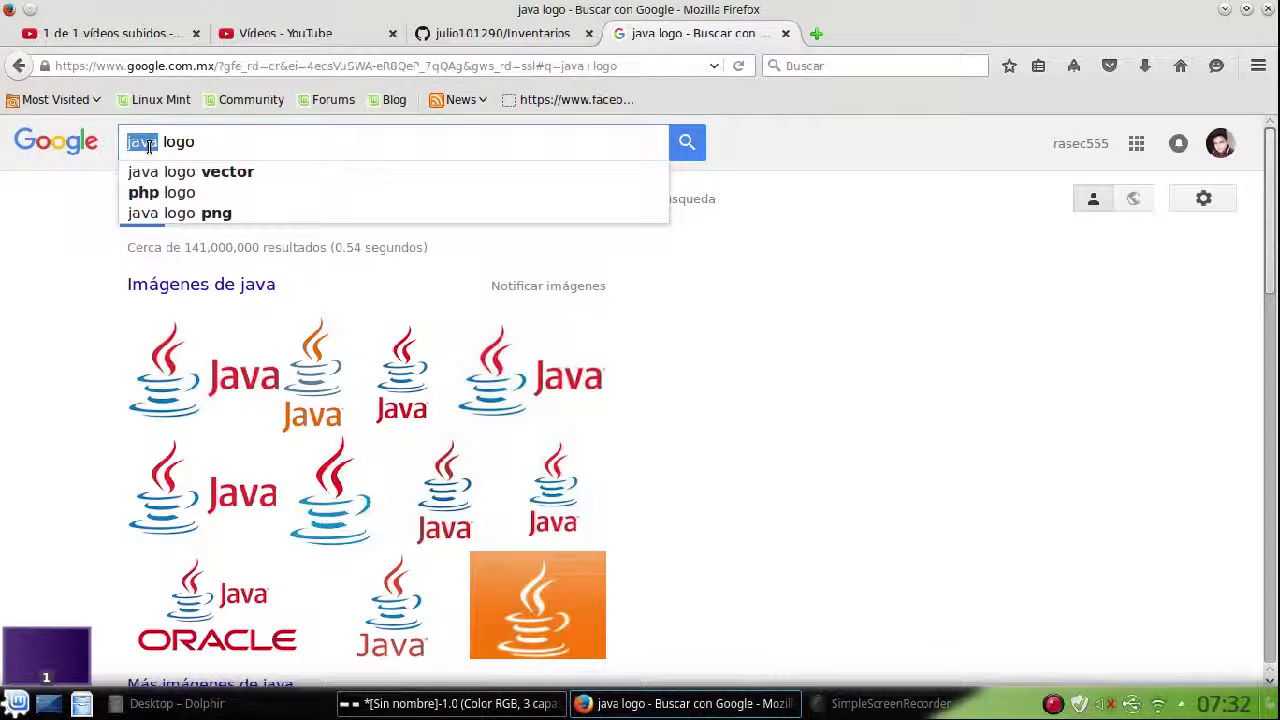
pyautogui.write('netbeans')
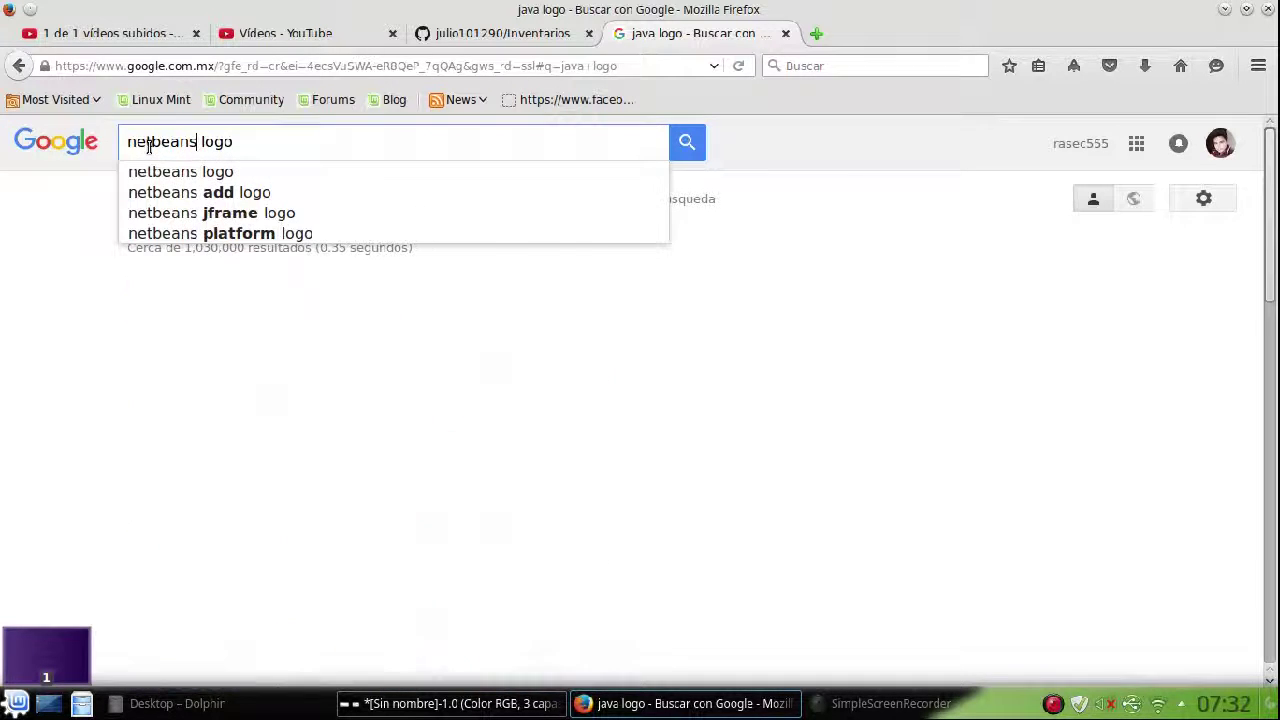
pyautogui.press('Return')
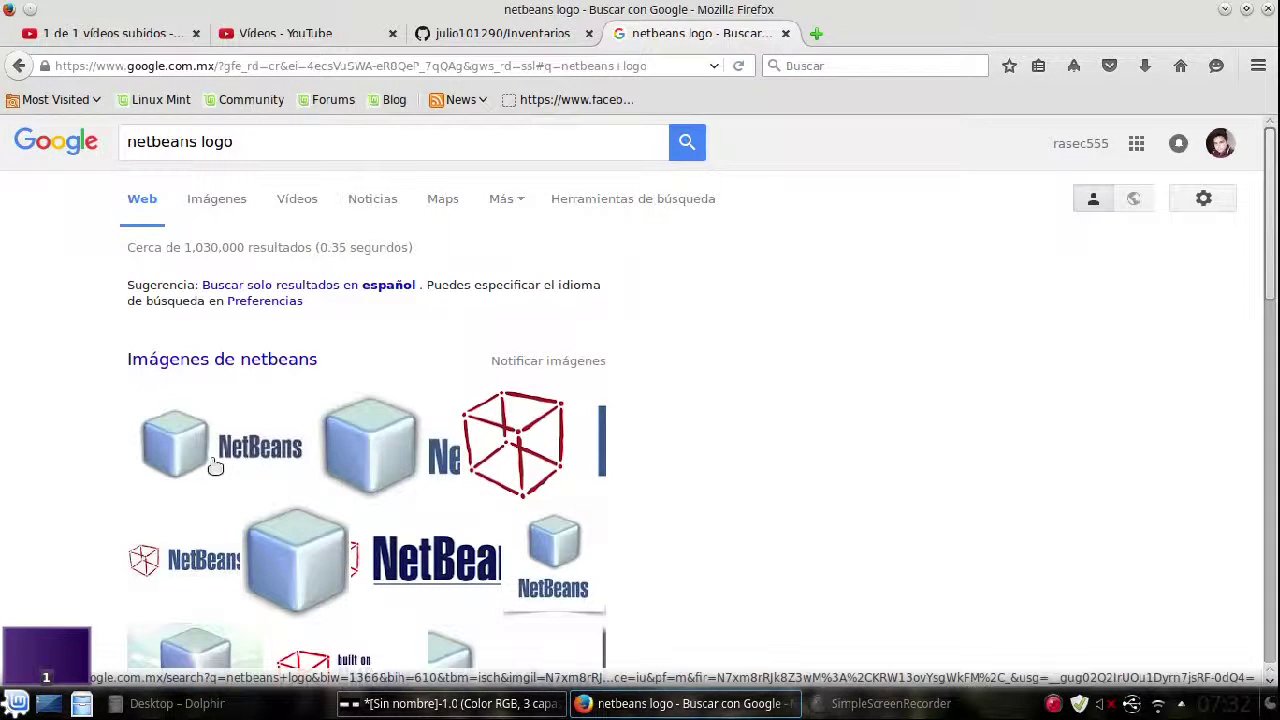
pyautogui.rightClick(215, 467)
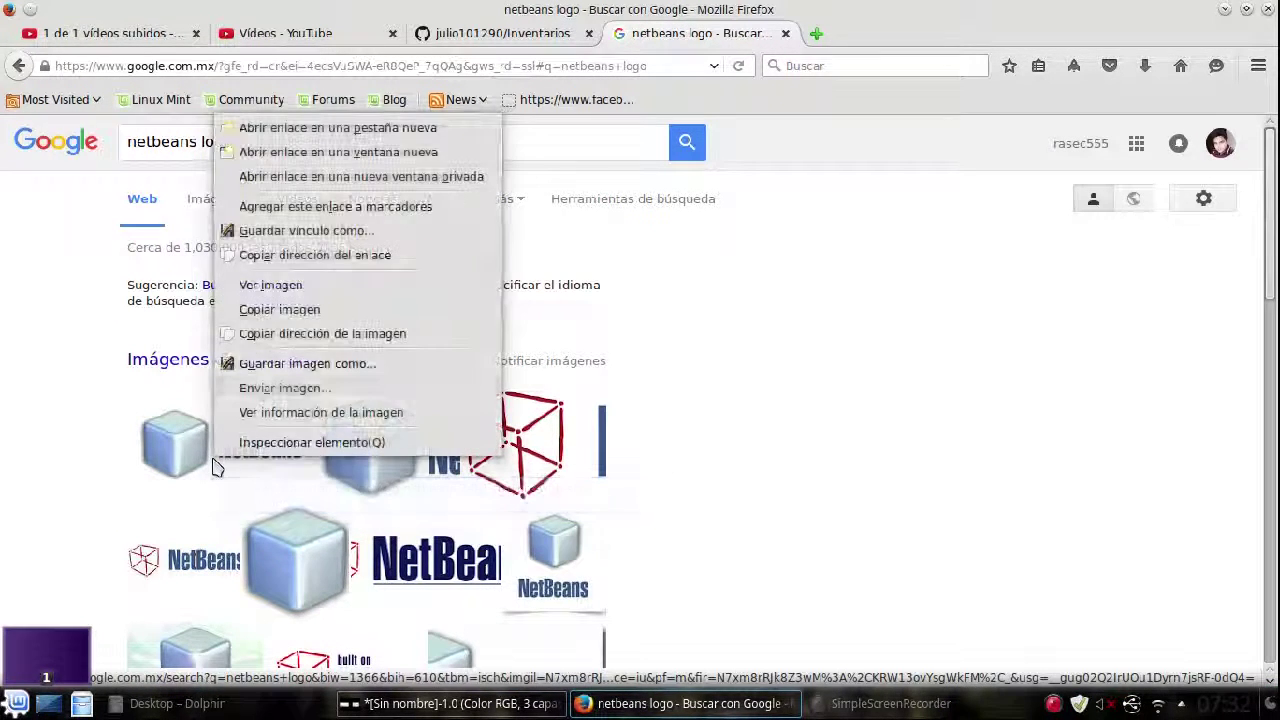
pyautogui.click(336, 312)
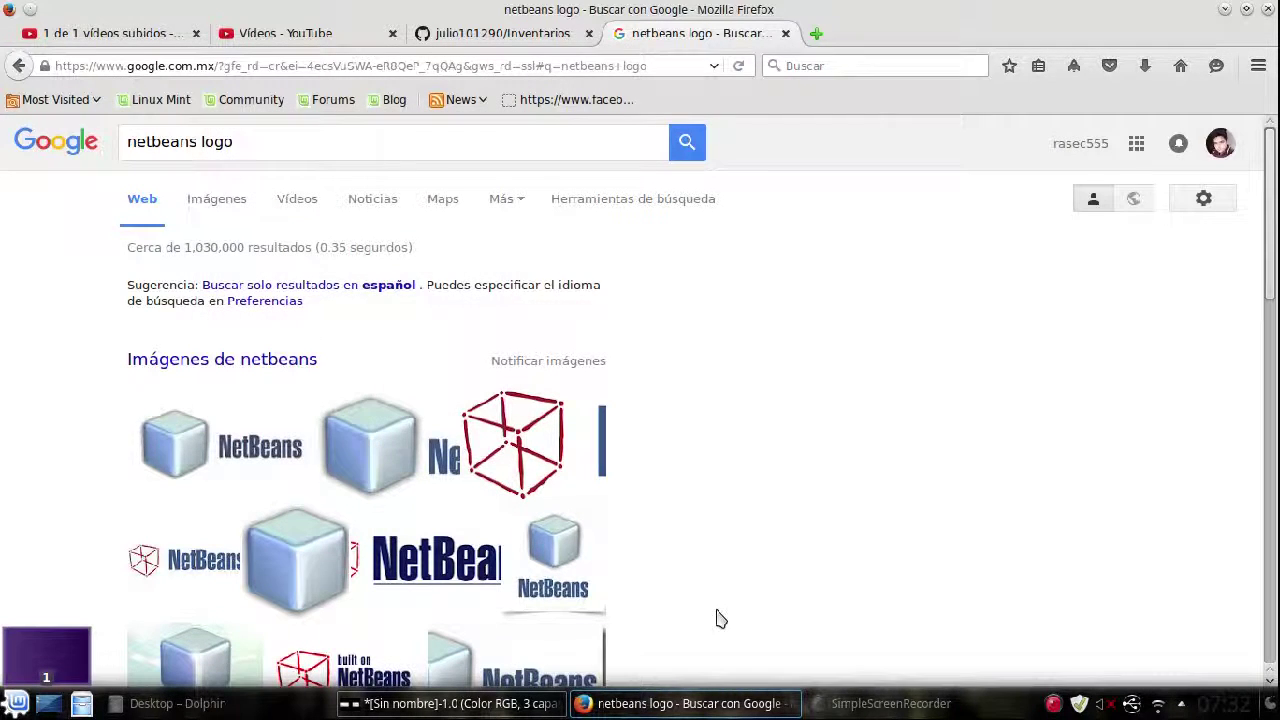
# Step: Paste the NetBeans logo as a new layer and drag it below the MySQL and Java logos
pyautogui.click(450, 703)
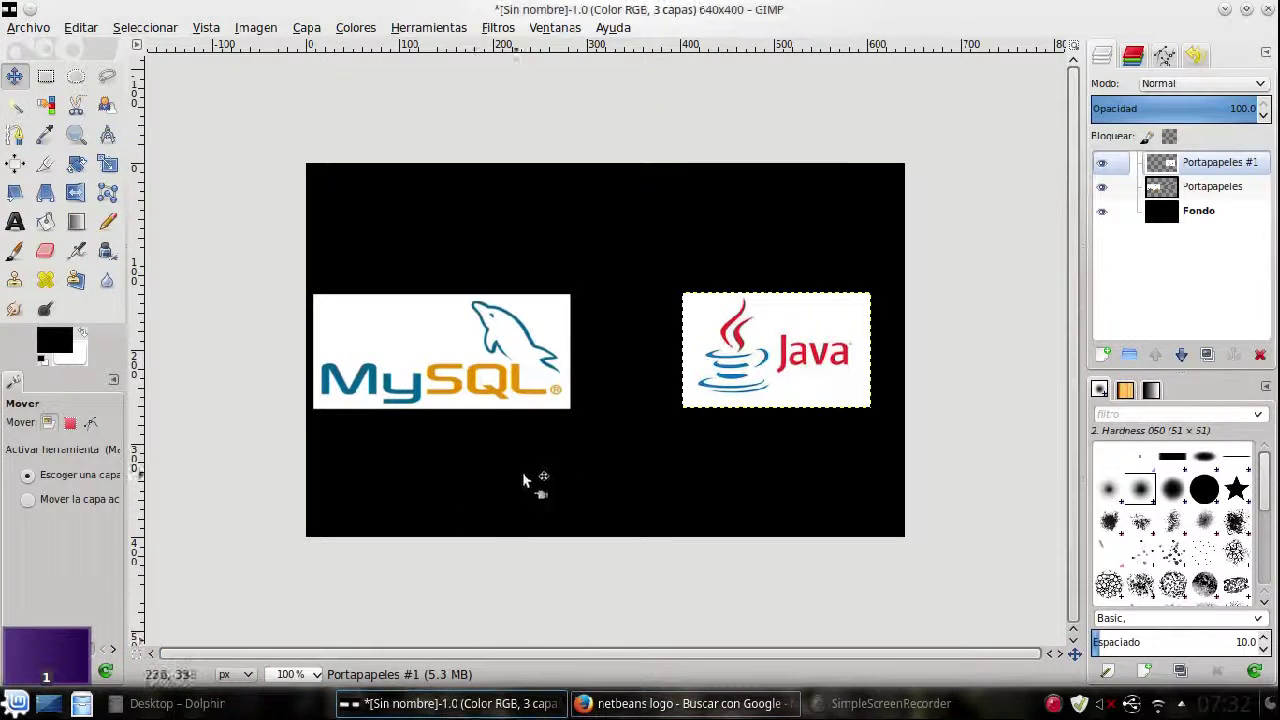
pyautogui.rightClick(559, 490)
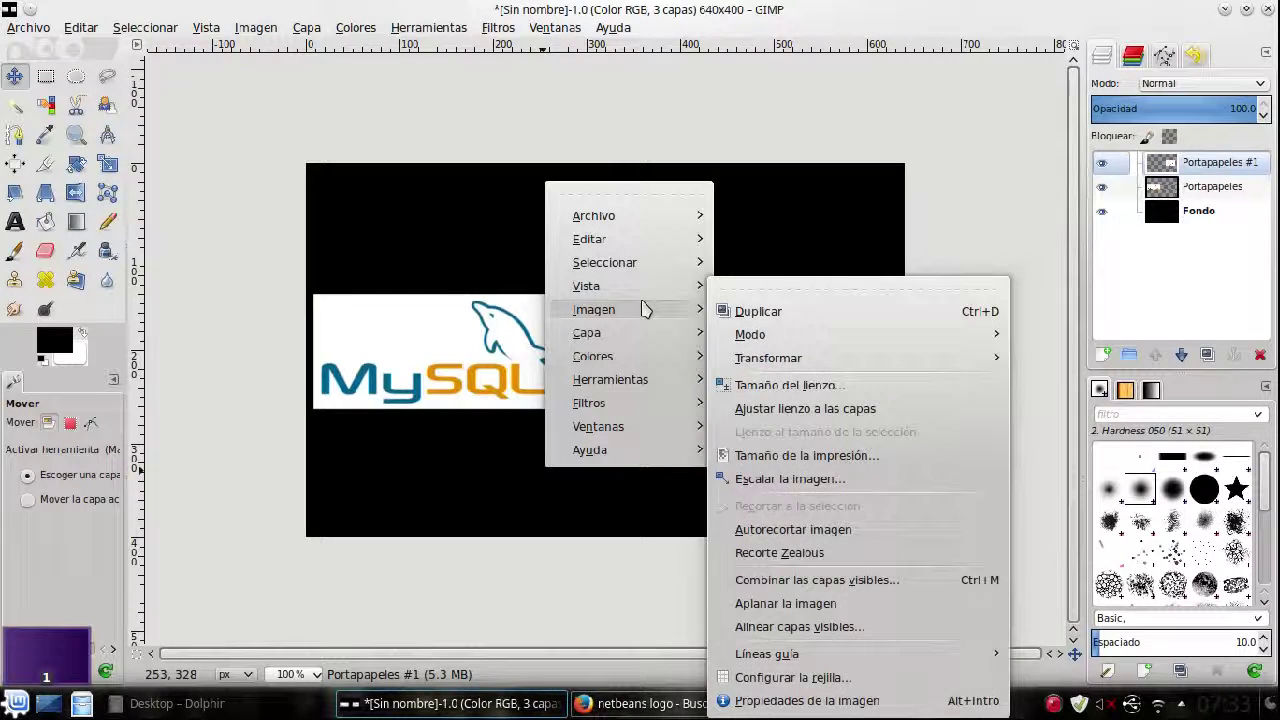
pyautogui.moveTo(589, 239)
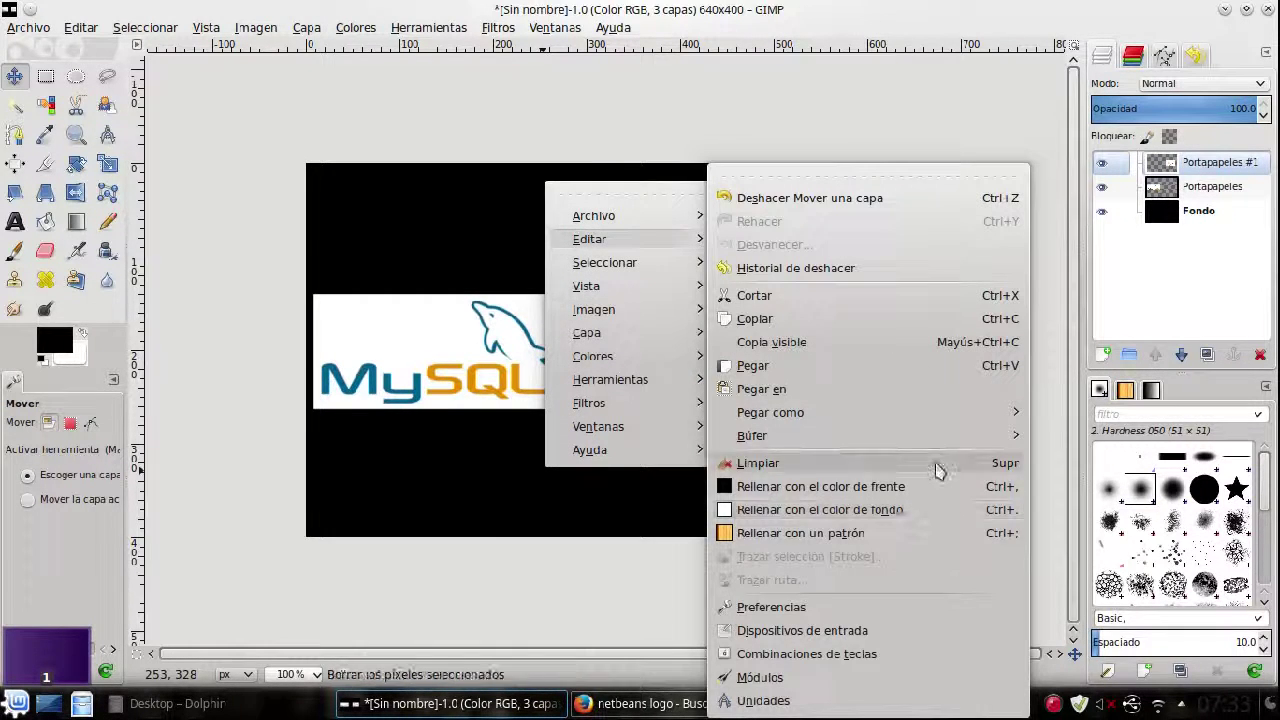
pyautogui.moveTo(770, 412)
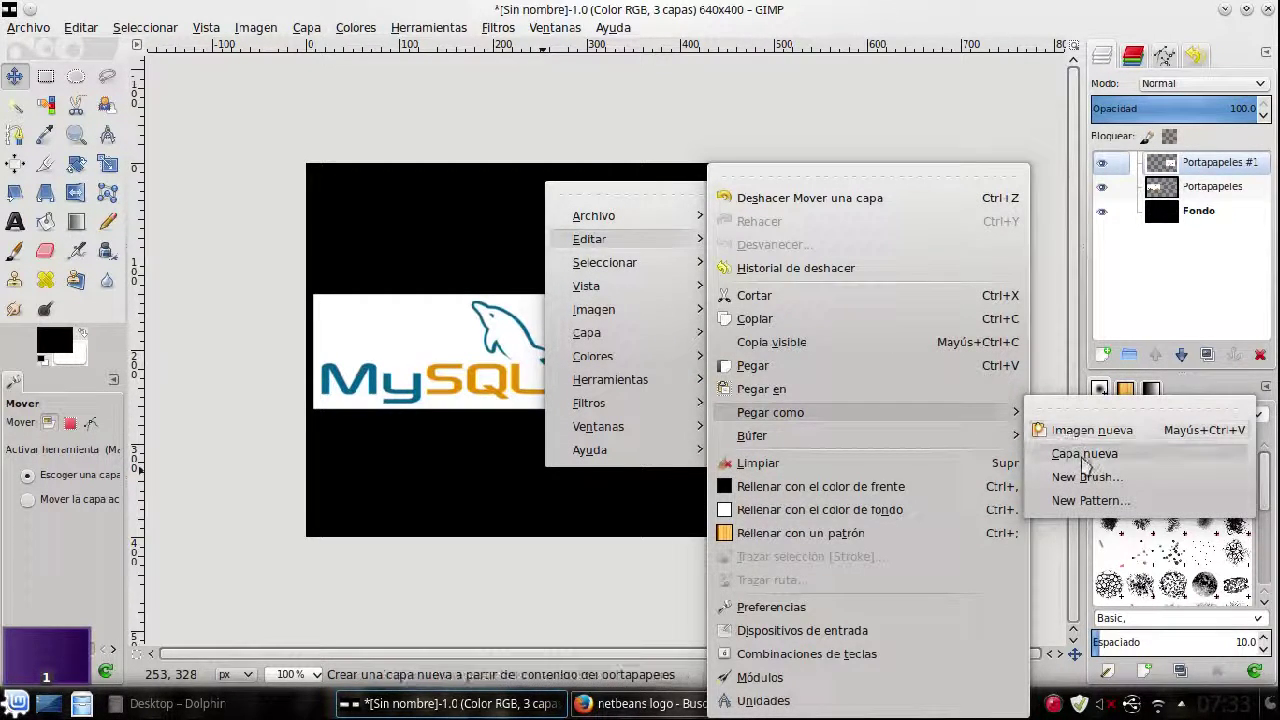
pyautogui.click(1083, 461)
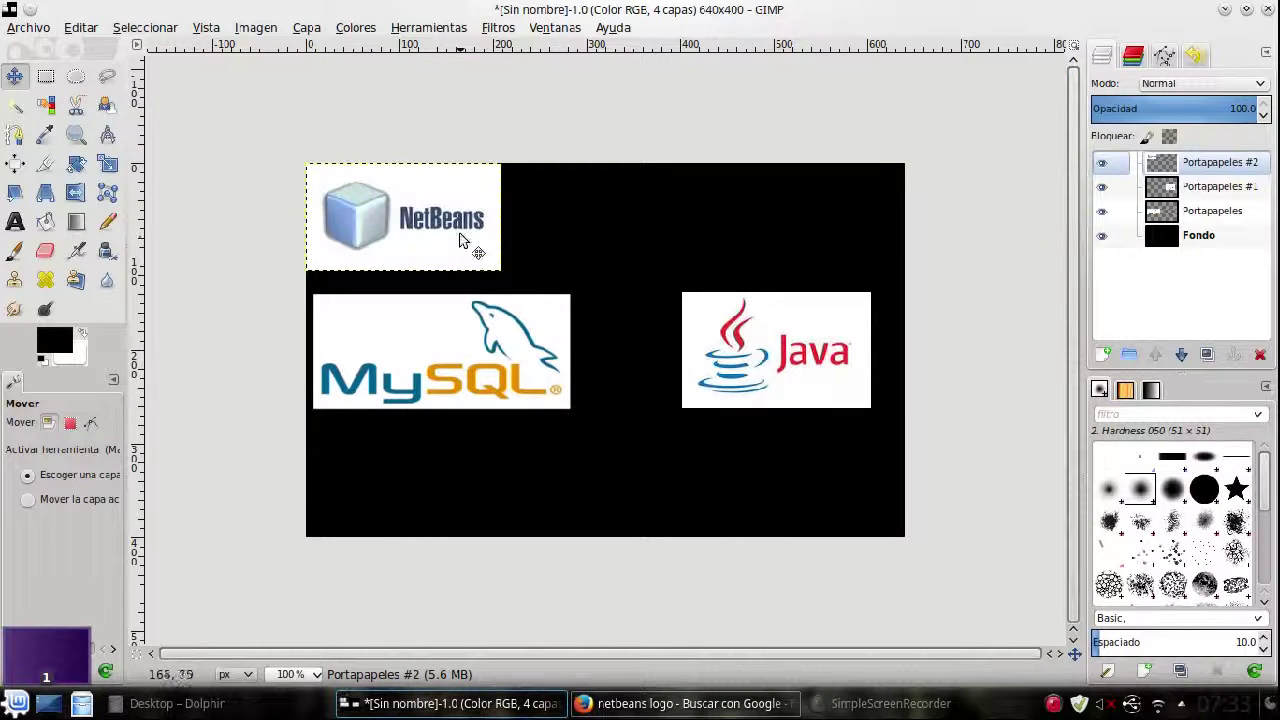
pyautogui.moveTo(462, 240)
pyautogui.mouseDown()
pyautogui.moveTo(549, 351)
pyautogui.moveTo(600, 500)
pyautogui.moveTo(563, 506)
pyautogui.moveTo(677, 497)
pyautogui.moveTo(689, 513)
pyautogui.moveTo(679, 500)
pyautogui.mouseUp()
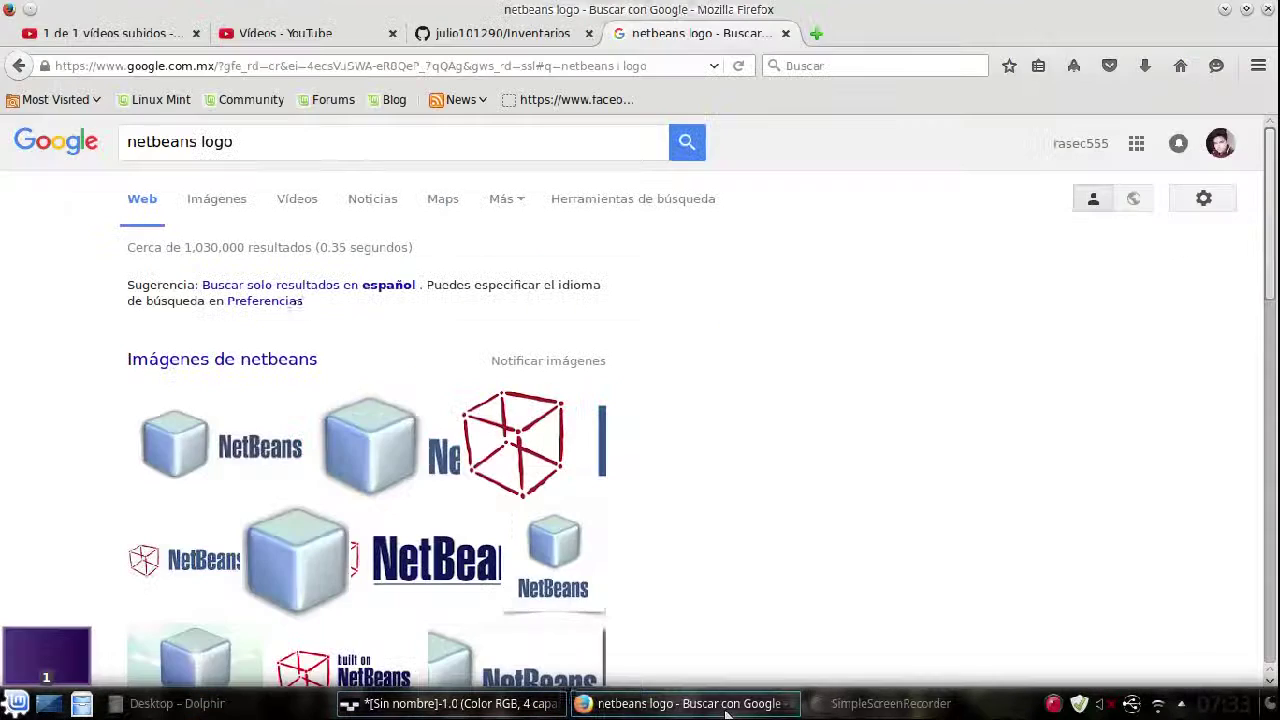
pyautogui.click(660, 703)
# Step: Copy the video title from the YouTube upload details and bring GIMP back to the front
pyautogui.click(135, 33)
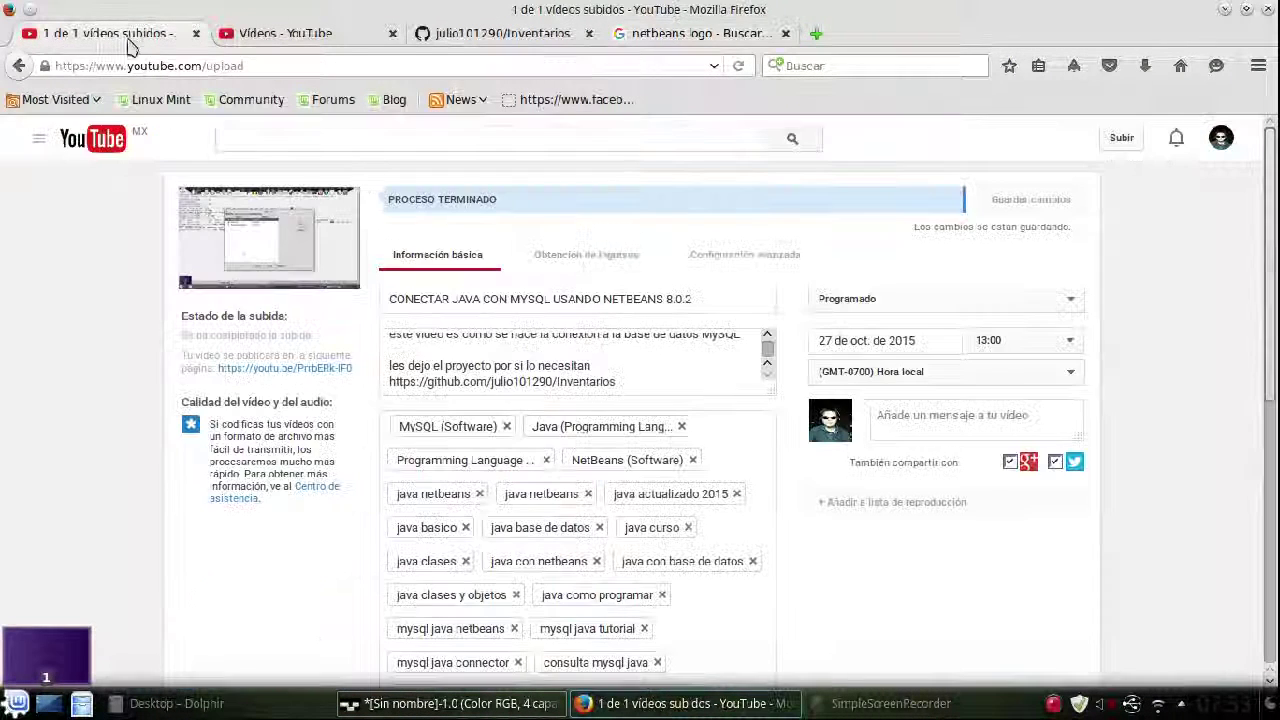
pyautogui.moveTo(716, 305); pyautogui.dragTo(425, 287)
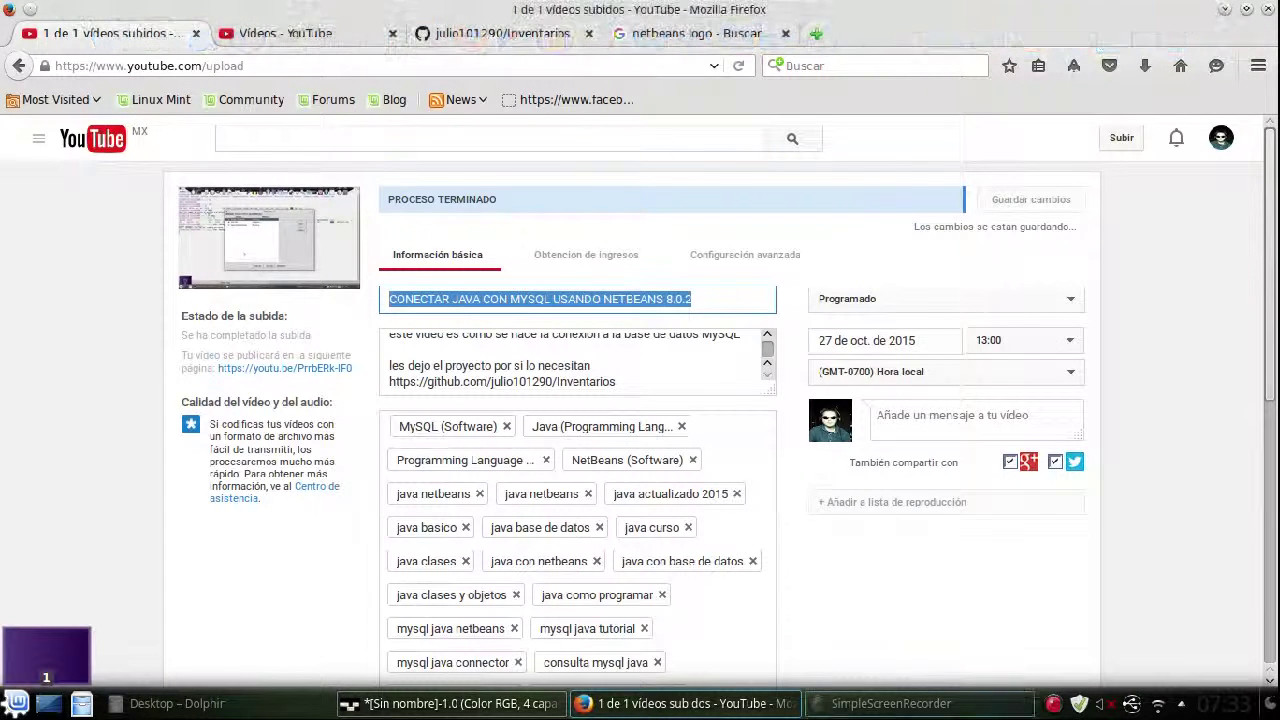
pyautogui.click(380, 710)
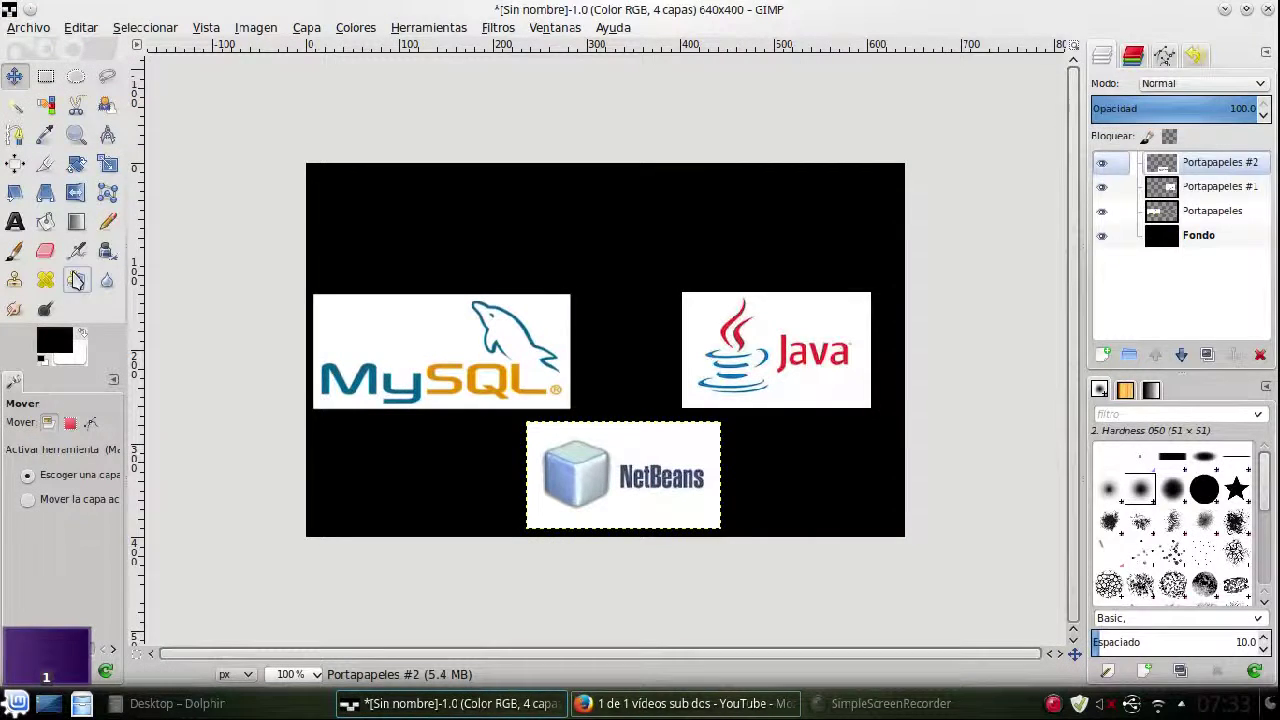
# Step: Paste the copied title as a text layer at the canvas top and colour it near-white
pyautogui.click(15, 221)
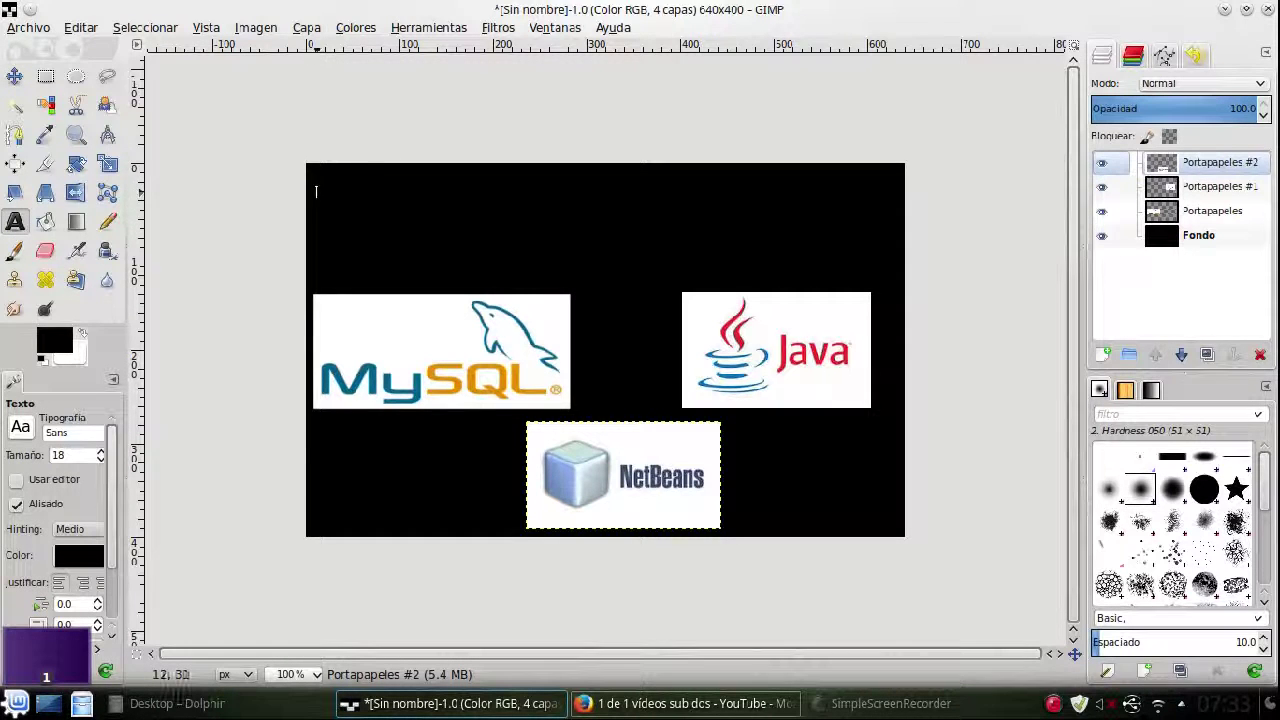
pyautogui.click(310, 186)
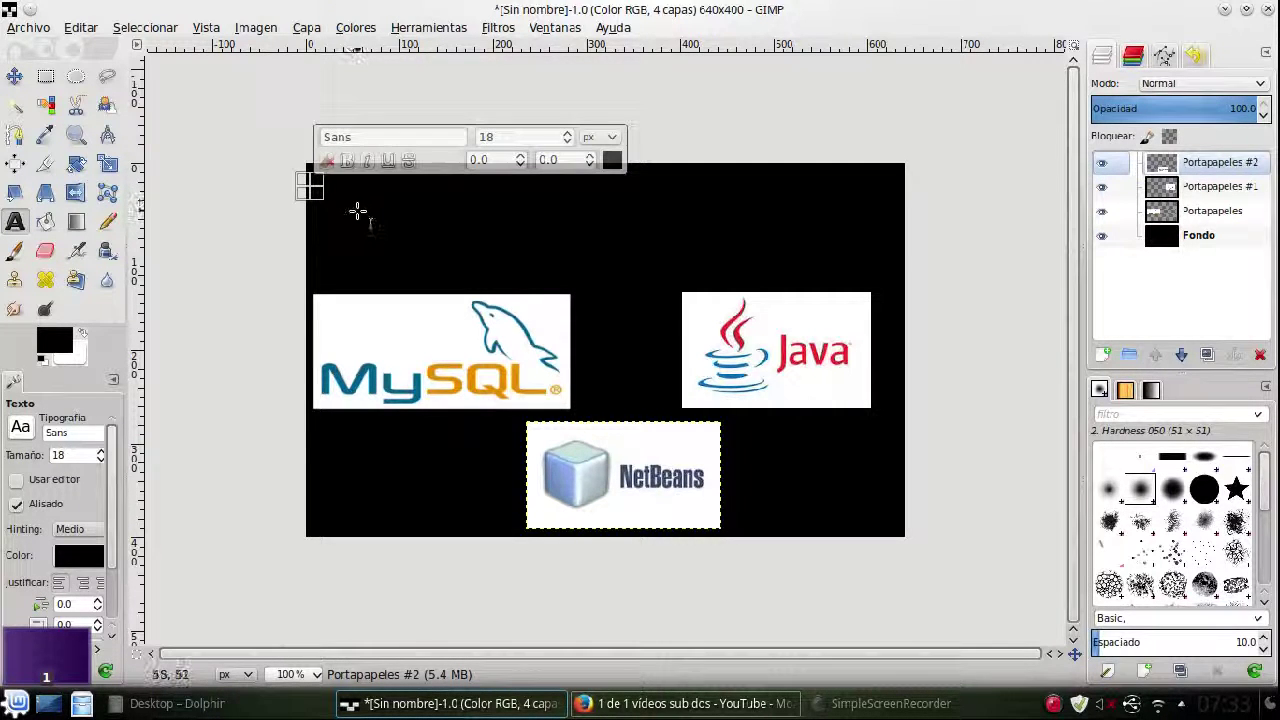
pyautogui.hotkey('ctrl', 'v')
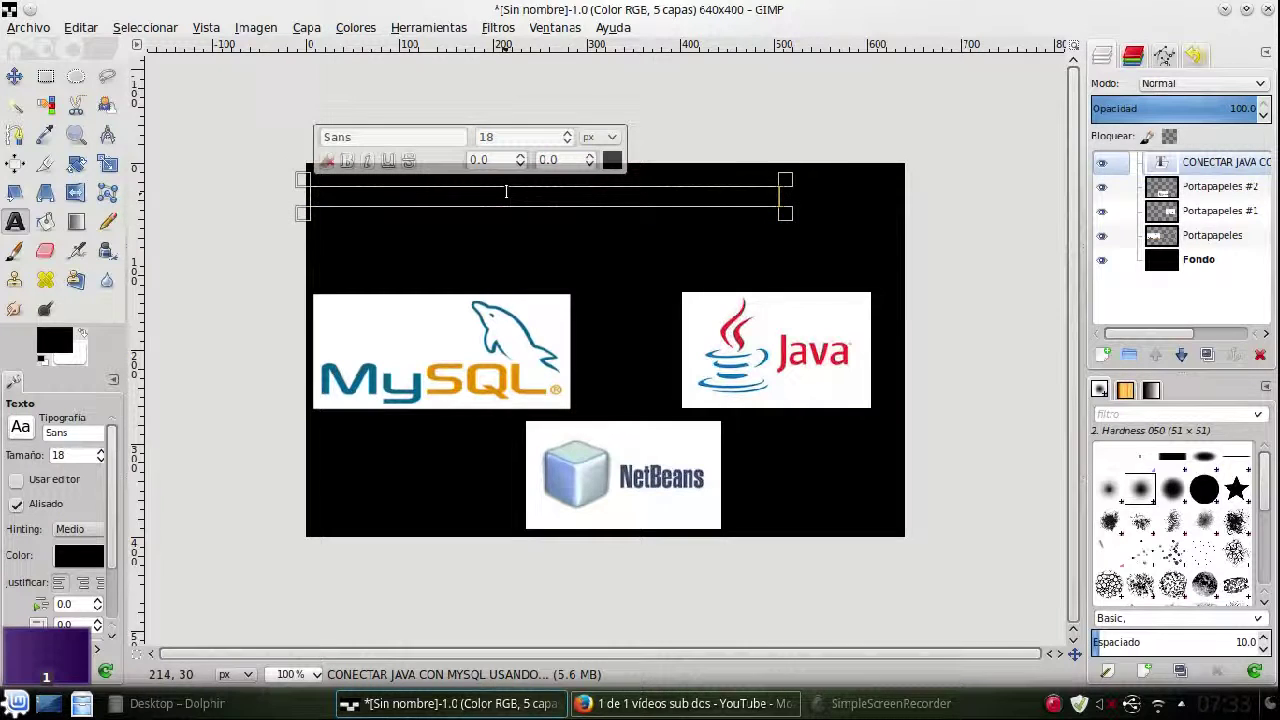
pyautogui.hotkey('shift', 'Left')
pyautogui.hotkey('shift', 'Left')
pyautogui.hotkey('shift', 'Left')
pyautogui.hotkey('shift', 'Left')
pyautogui.hotkey('shift', 'Left')
pyautogui.hotkey('shift', 'Left')
pyautogui.hotkey('shift', 'Left')
pyautogui.hotkey('shift', 'Left')
pyautogui.hotkey('shift', 'Left')
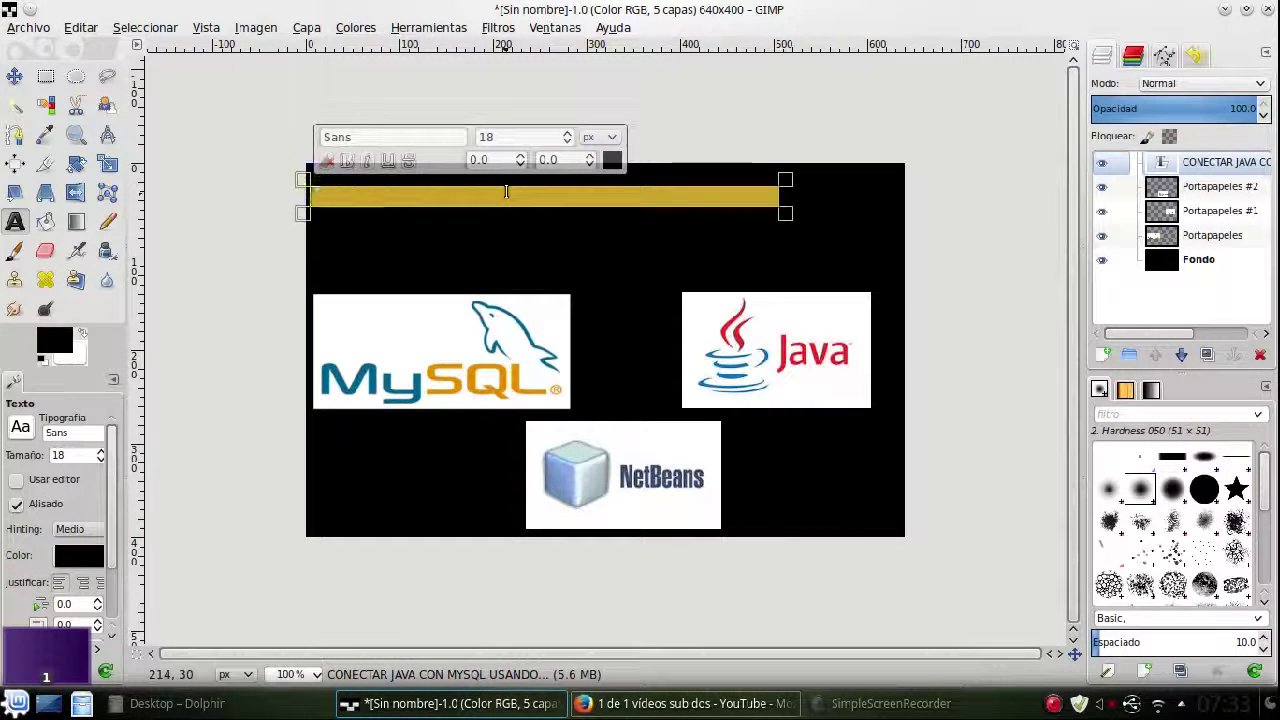
pyautogui.click(612, 161)
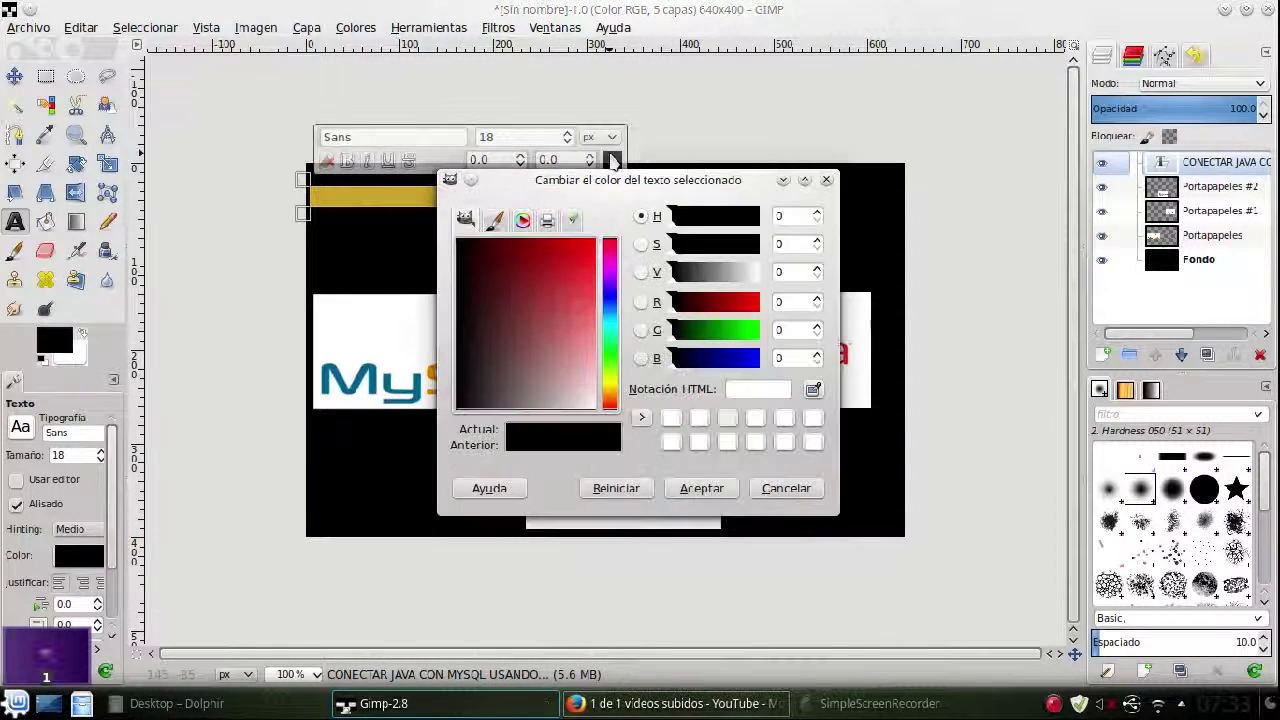
pyautogui.moveTo(590, 413); pyautogui.dragTo(596, 408)
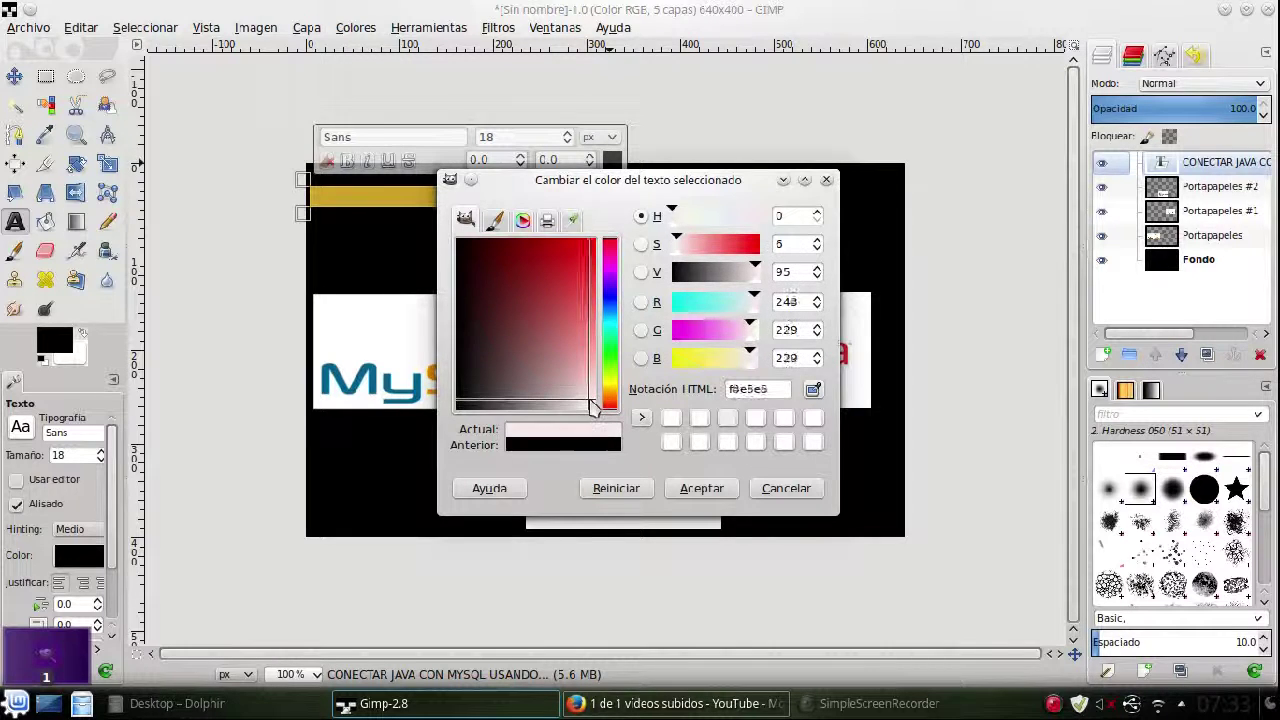
pyautogui.click(697, 488)
# Step: Make the title bold at size 27 and enlarge its text box to two lines
pyautogui.click(347, 161)
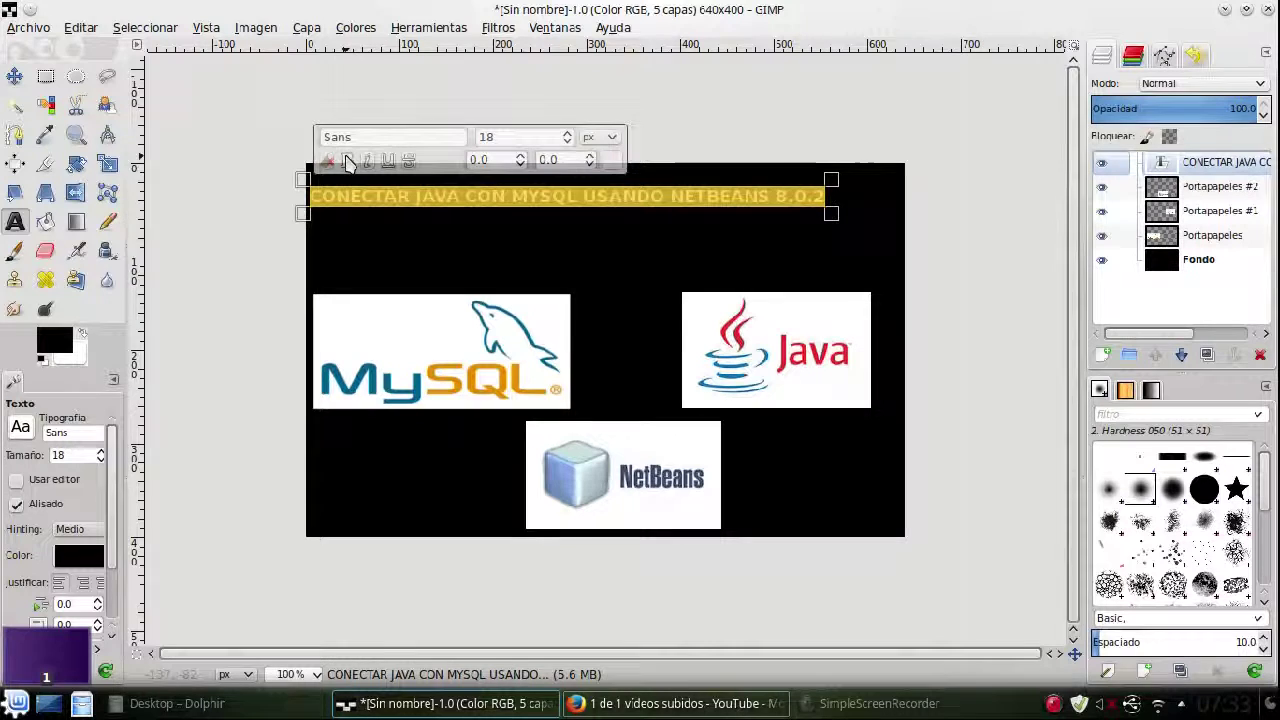
pyautogui.click(566, 136)
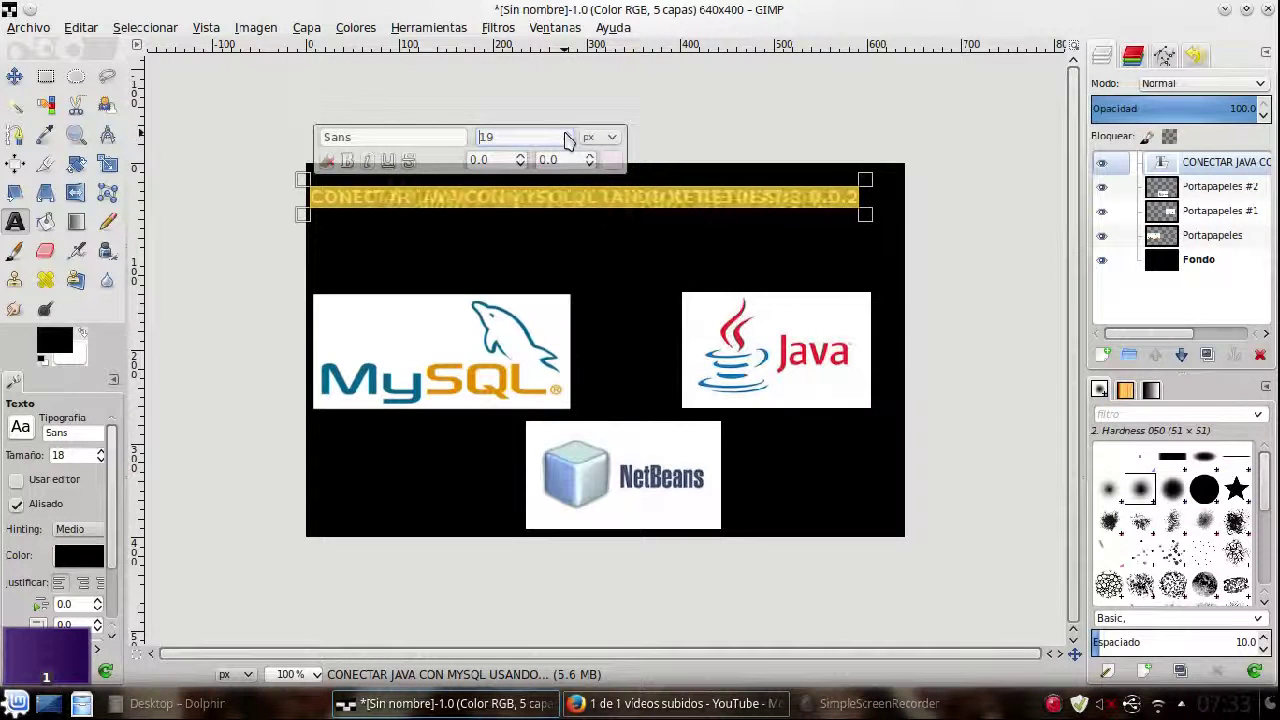
pyautogui.click(566, 136)
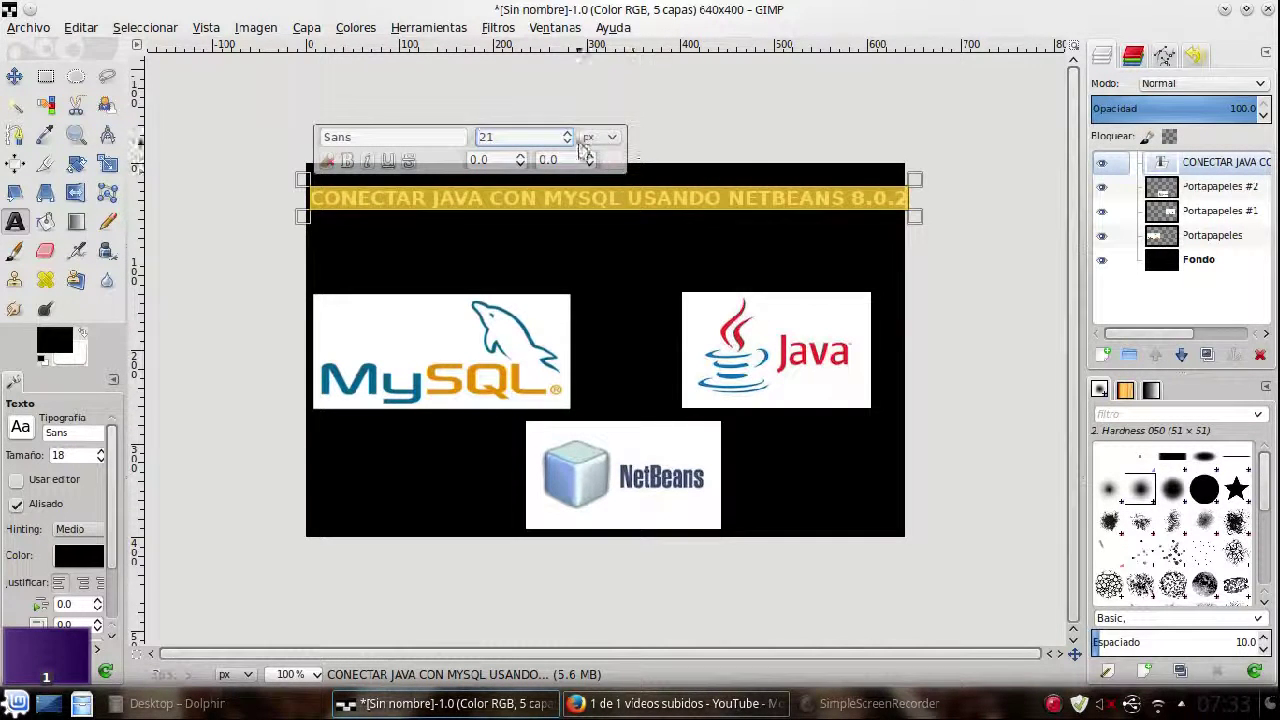
pyautogui.moveTo(913, 220); pyautogui.dragTo(912, 257)
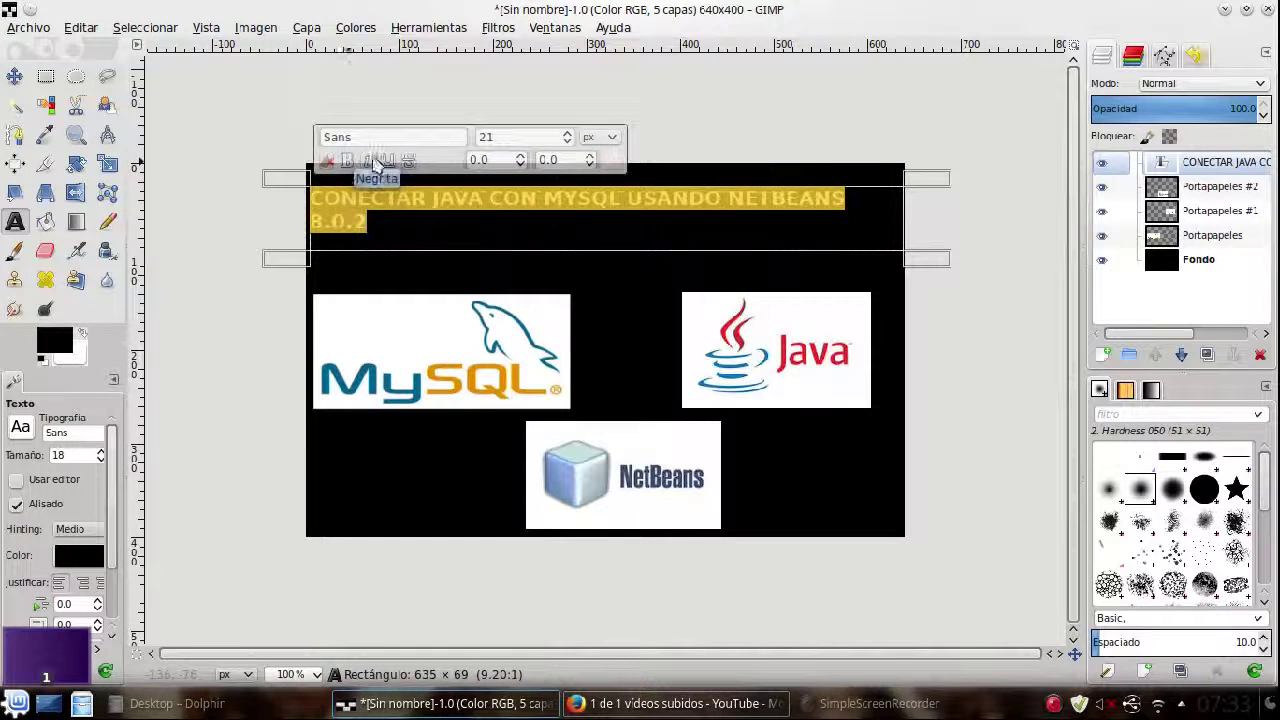
pyautogui.click(571, 141)
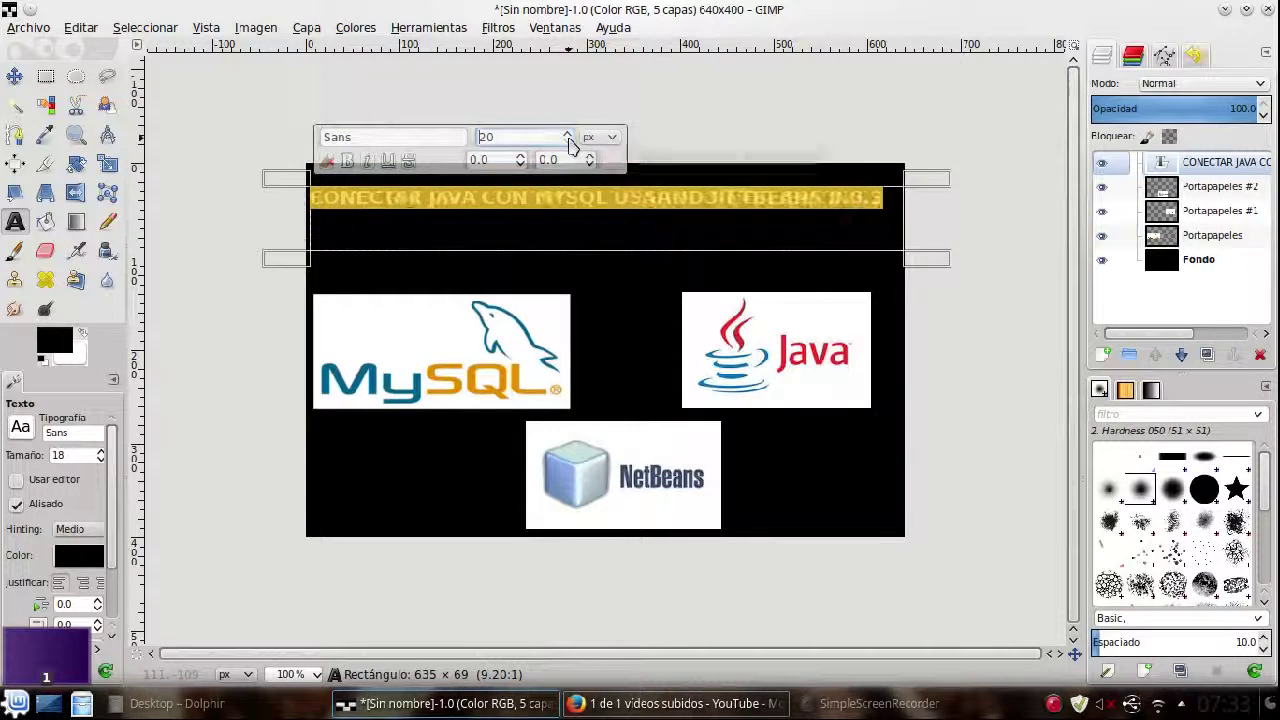
pyautogui.click(569, 137)
pyautogui.click(569, 137)
pyautogui.click(569, 137)
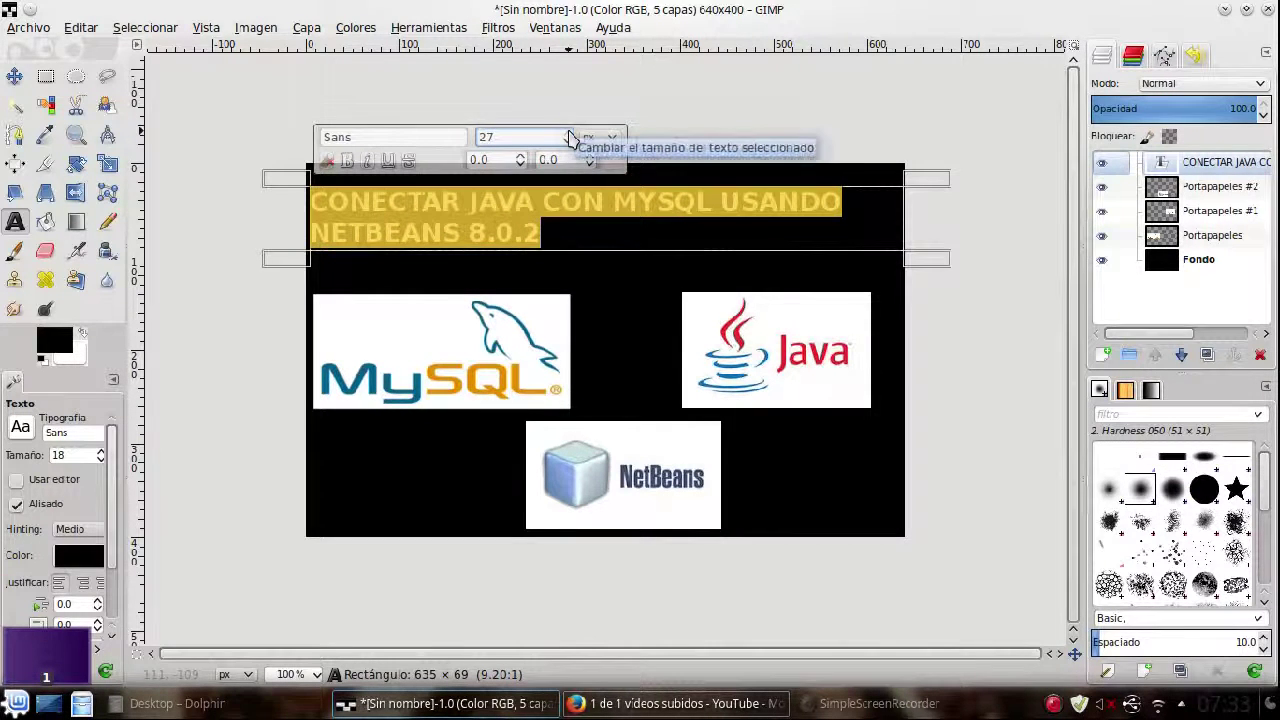
pyautogui.click(645, 340)
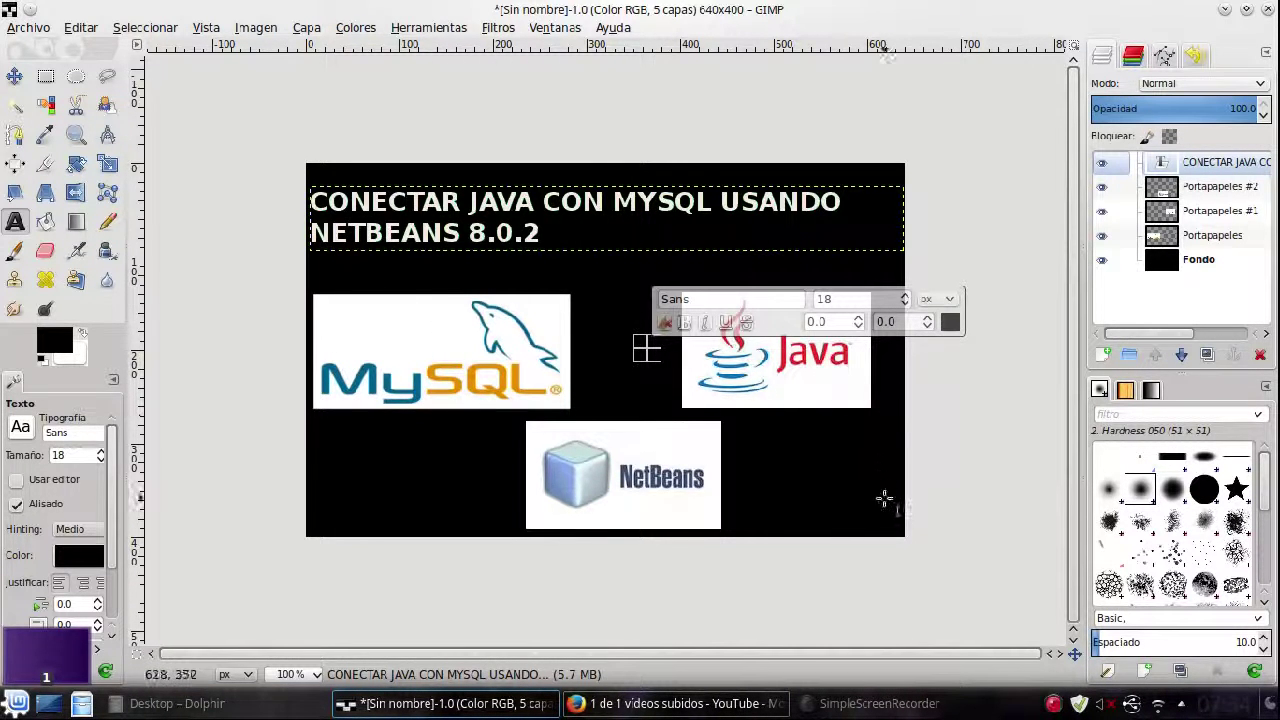
# Step: Export the thumbnail as Miniatura.png to Escritorio, then quit GIMP discarding changes
pyautogui.click(14, 76)
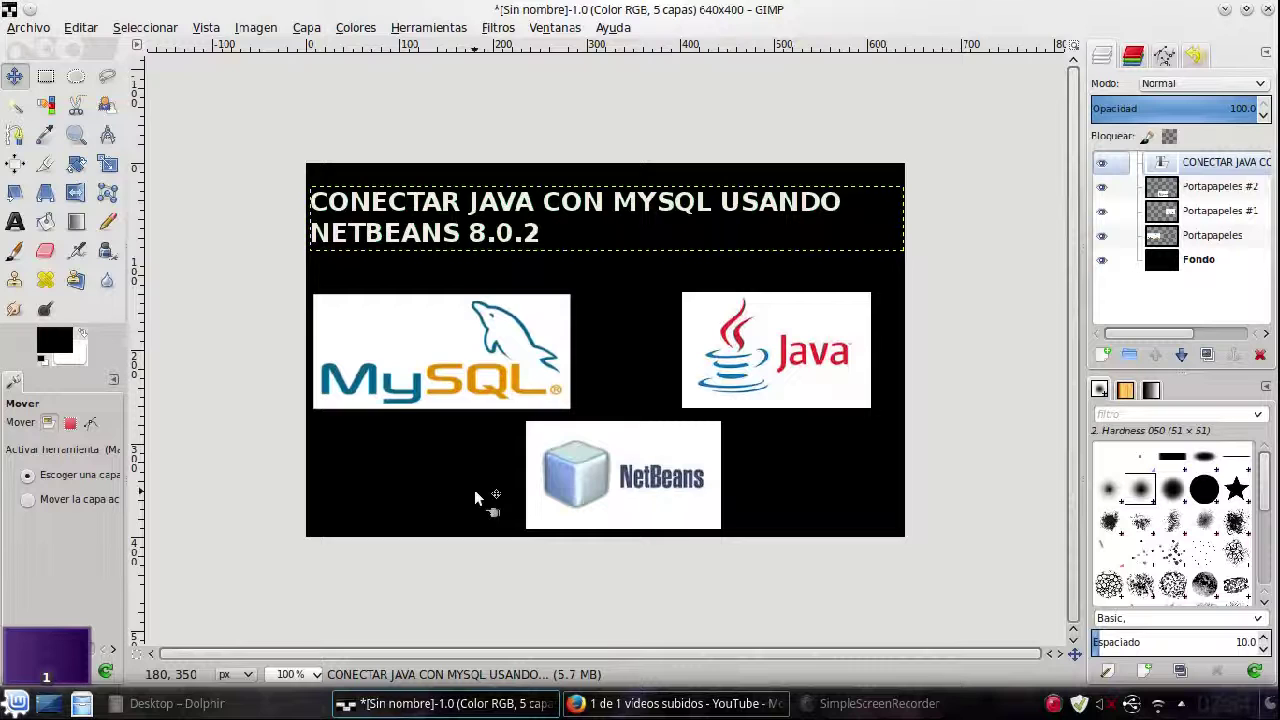
pyautogui.hotkey('ctrl', 'shift', 'e')
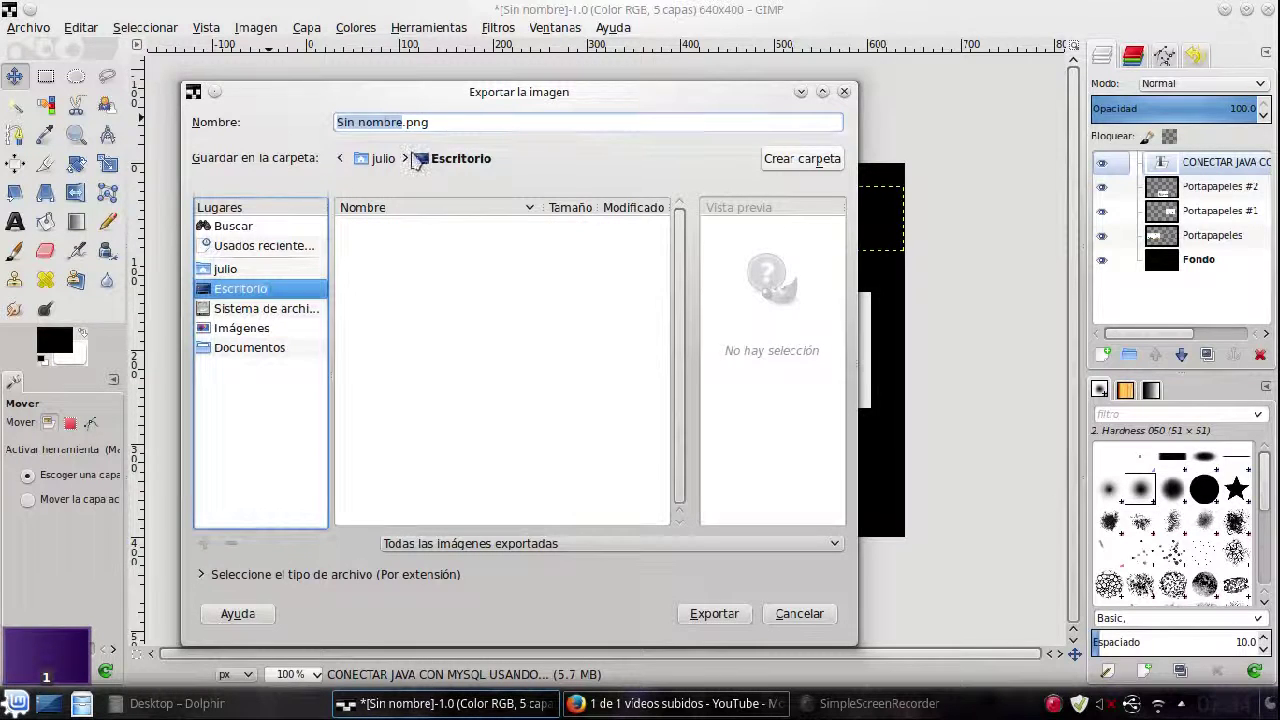
pyautogui.moveTo(403, 122); pyautogui.dragTo(300, 124)
pyautogui.write('Mira')
pyautogui.write('iatu')
pyautogui.write('ra')
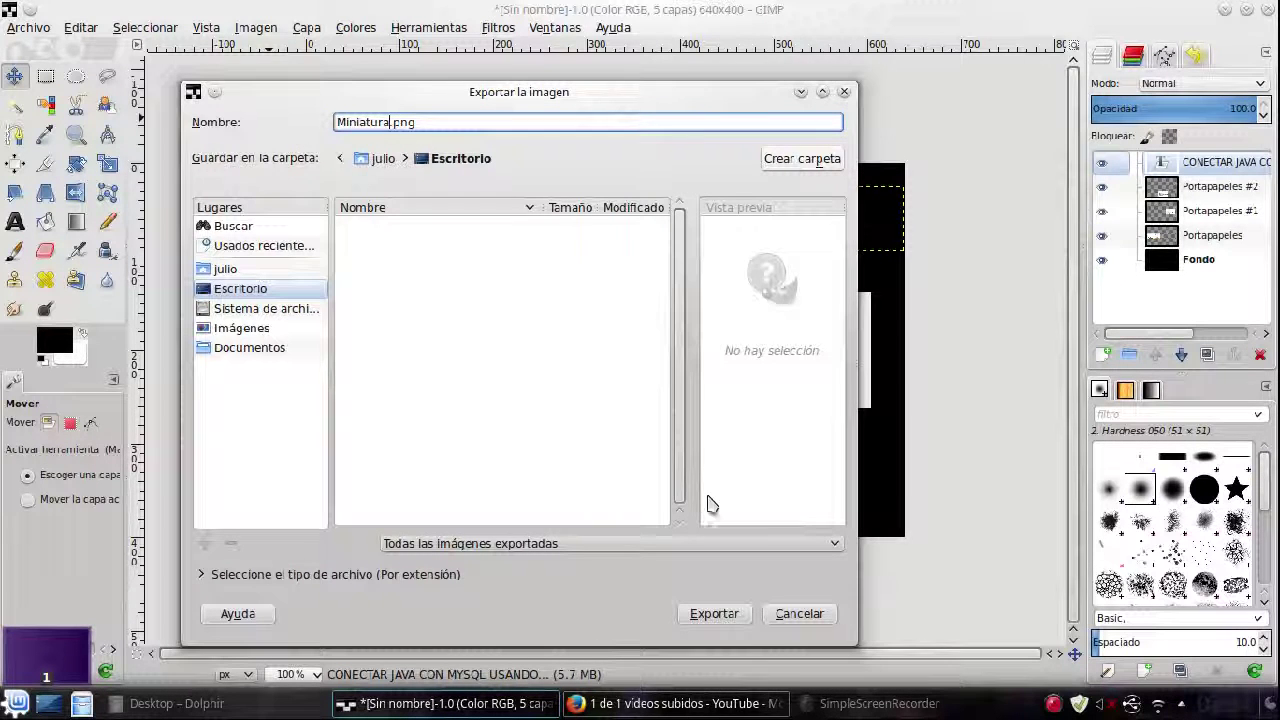
pyautogui.click(732, 620)
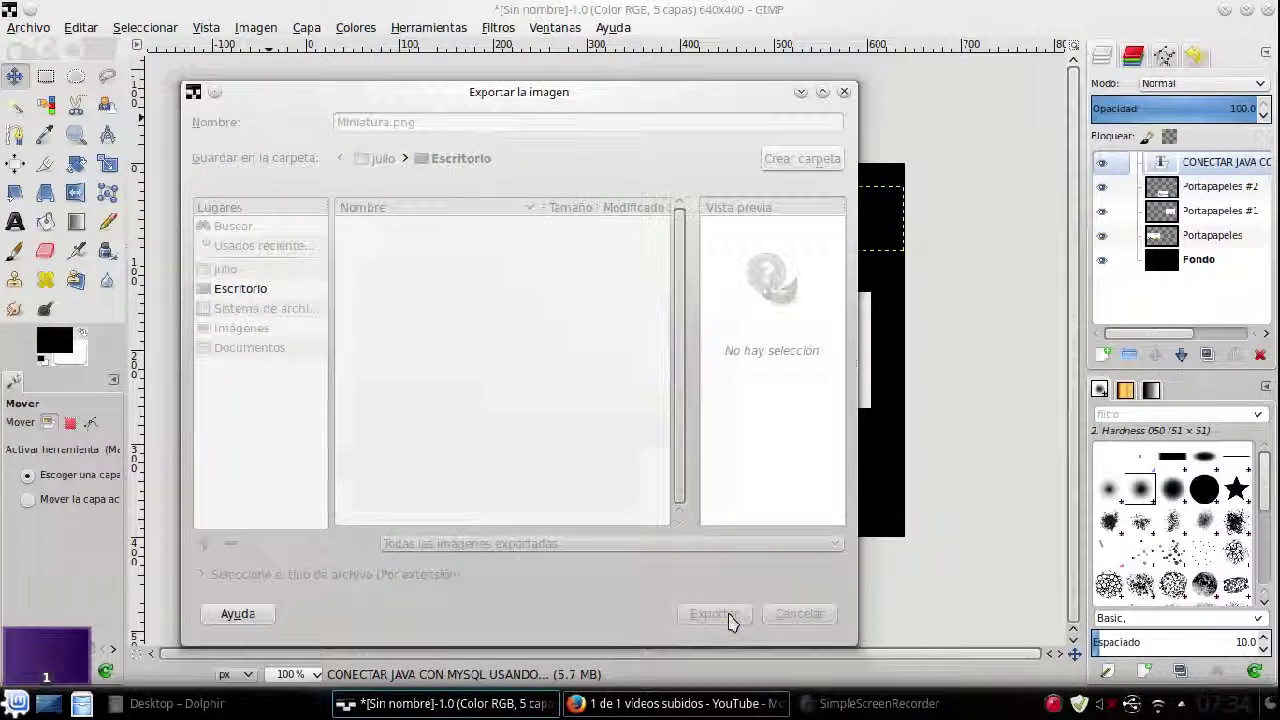
pyautogui.click(612, 541)
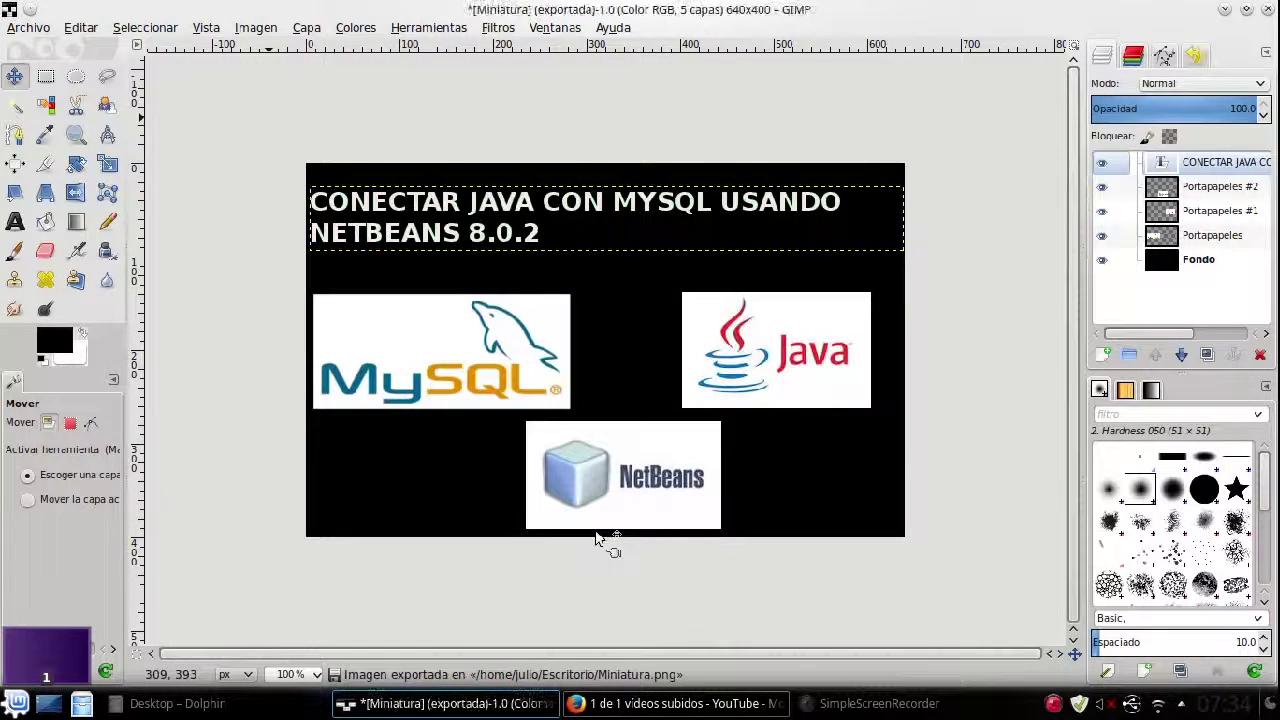
pyautogui.click(1267, 9)
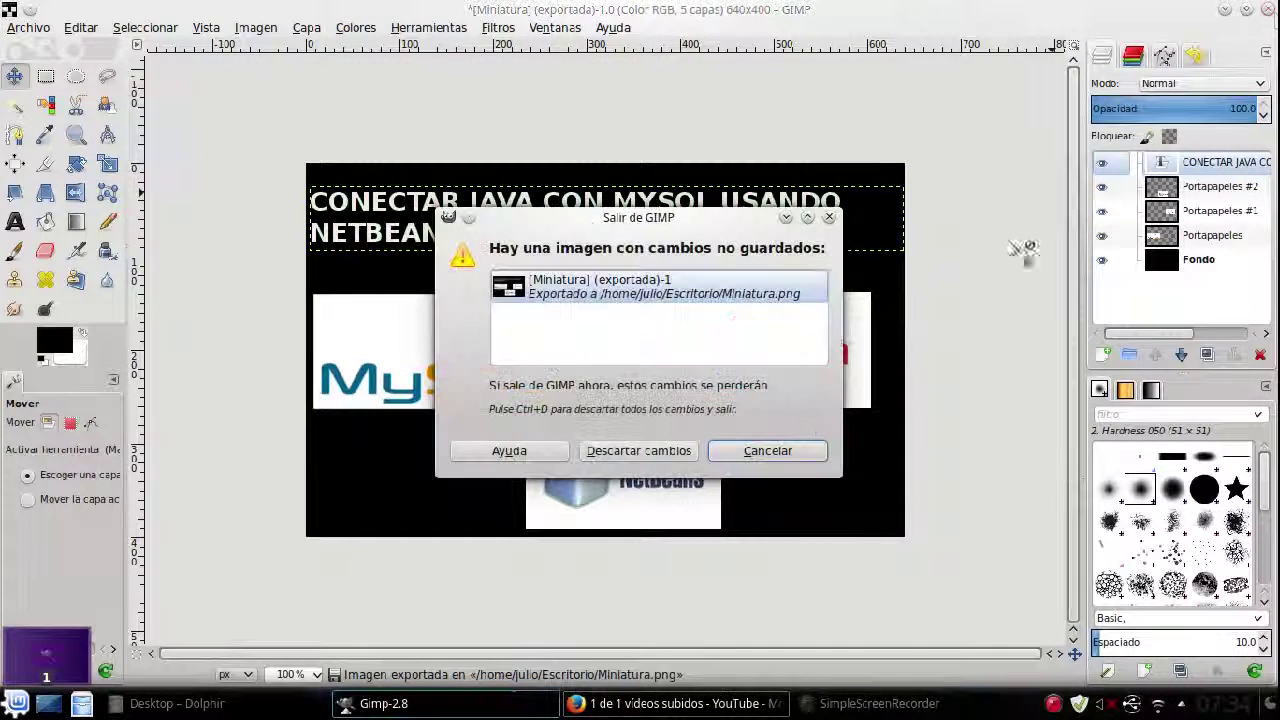
pyautogui.click(657, 451)
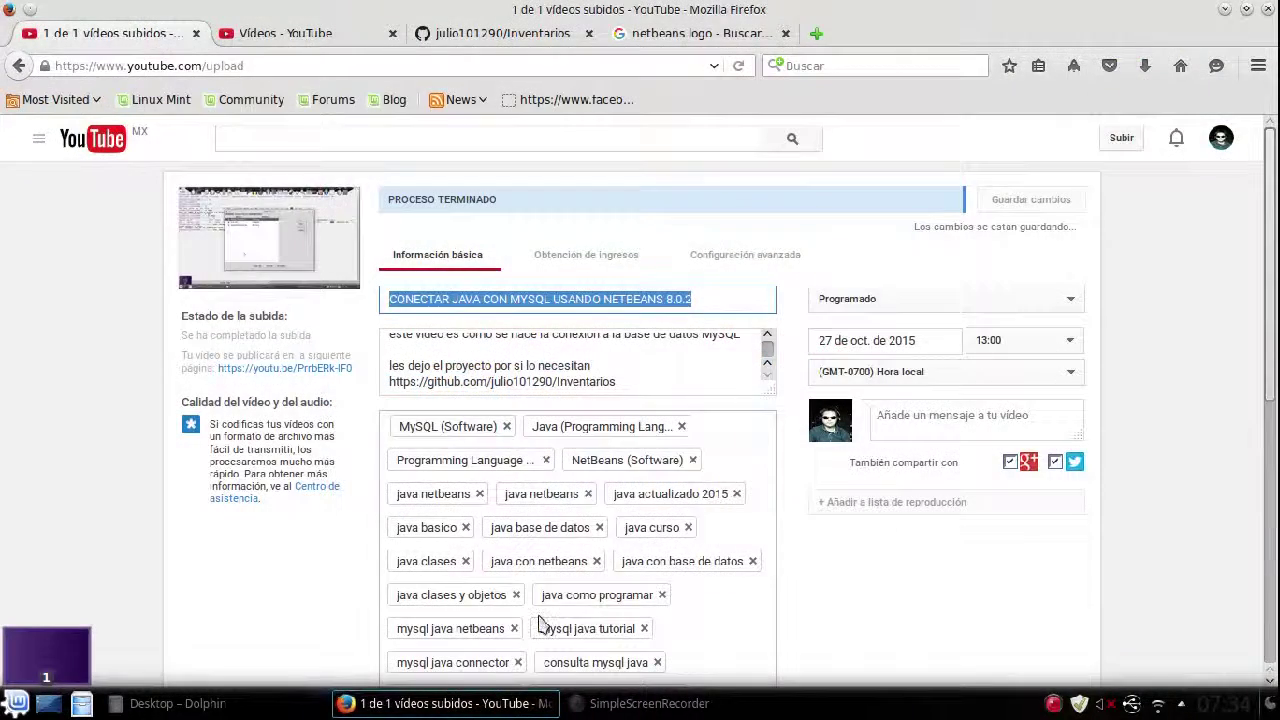
# Step: Upload Miniatura.png as the video's custom thumbnail and save the changes
pyautogui.click(903, 583)
pyautogui.scroll(-5, 1268, 300)
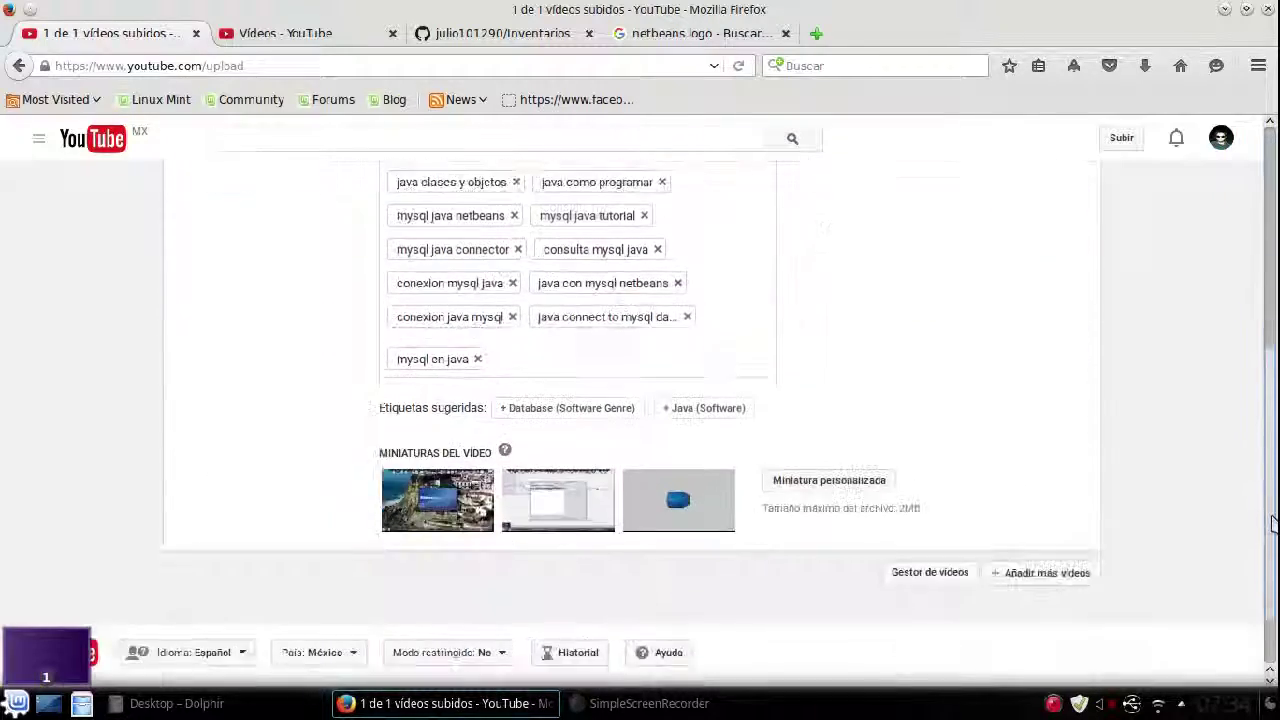
pyautogui.click(815, 423)
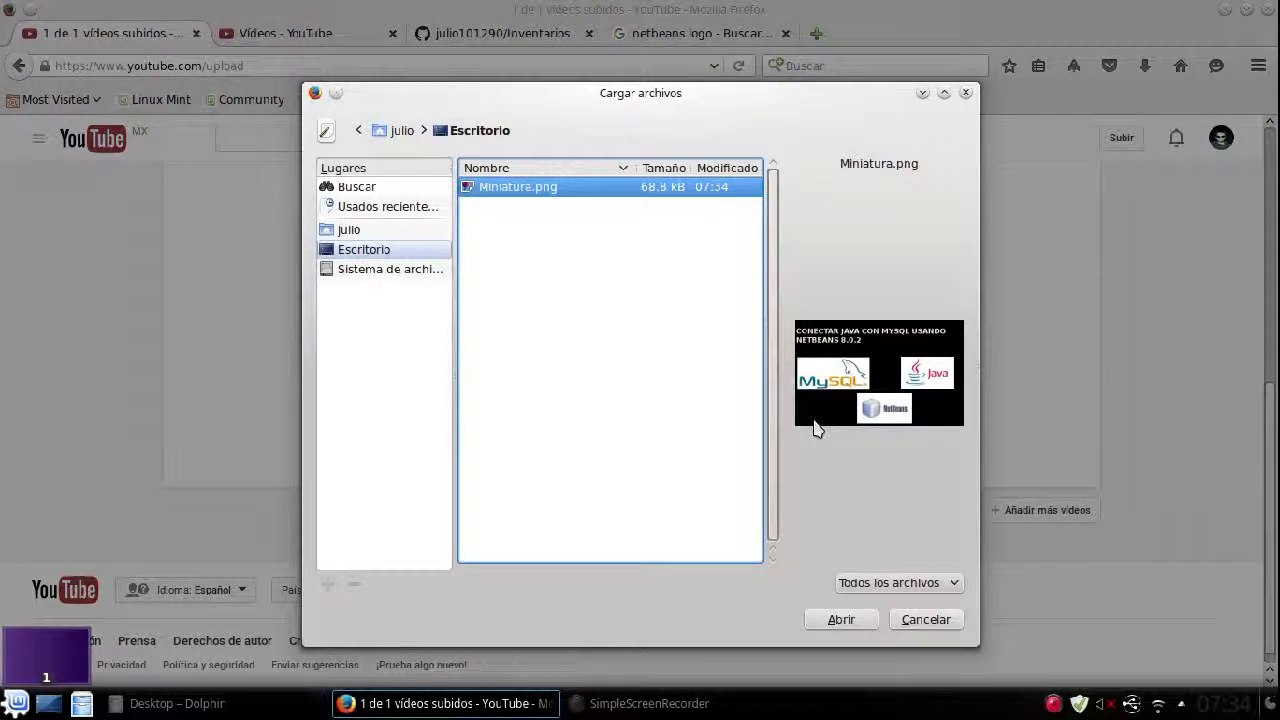
pyautogui.click(838, 621)
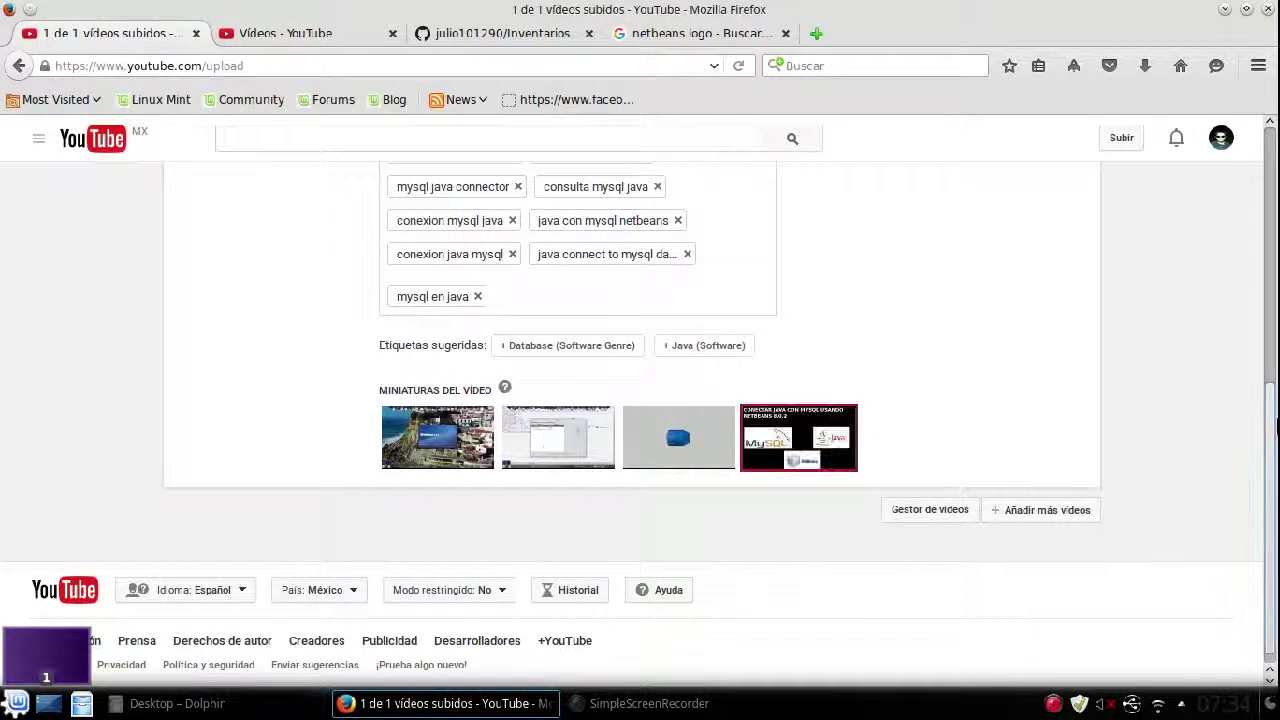
pyautogui.moveTo(1275, 425); pyautogui.dragTo(1275, 162)
pyautogui.click(1000, 203)
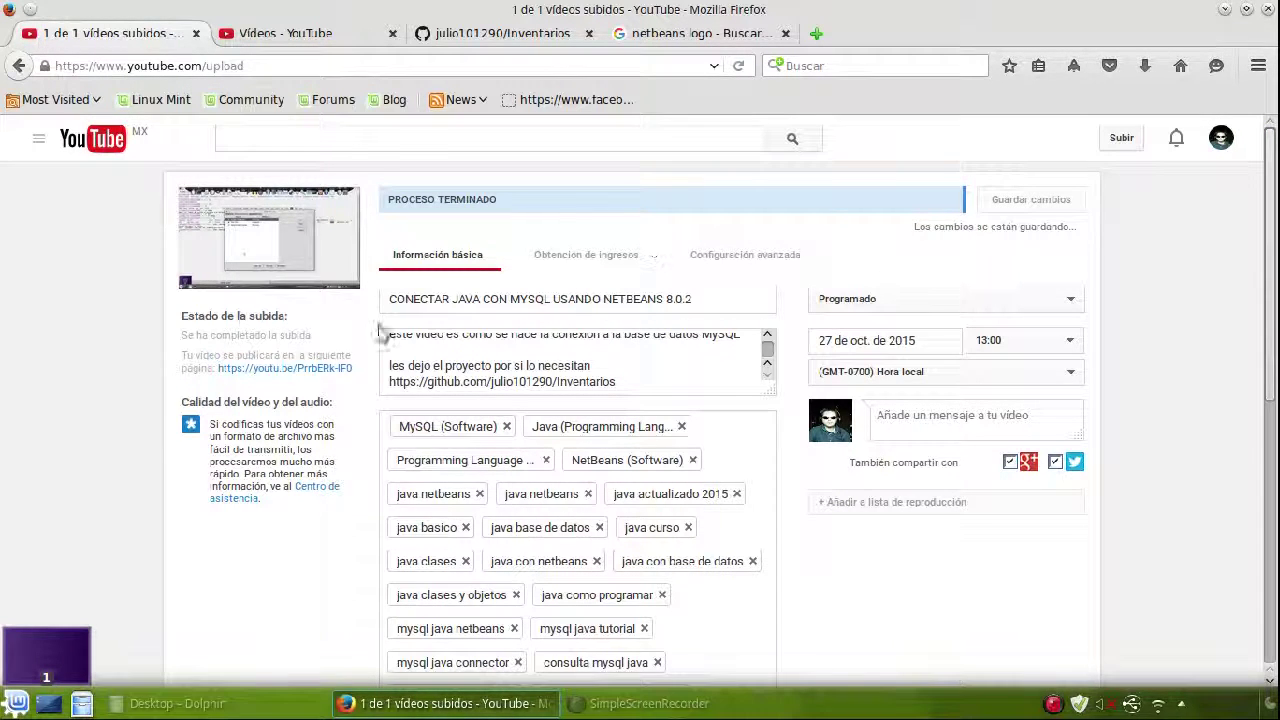
# Step: Minimize Firefox to reveal the desktop with Miniatura.png on it
pyautogui.click(1224, 9)
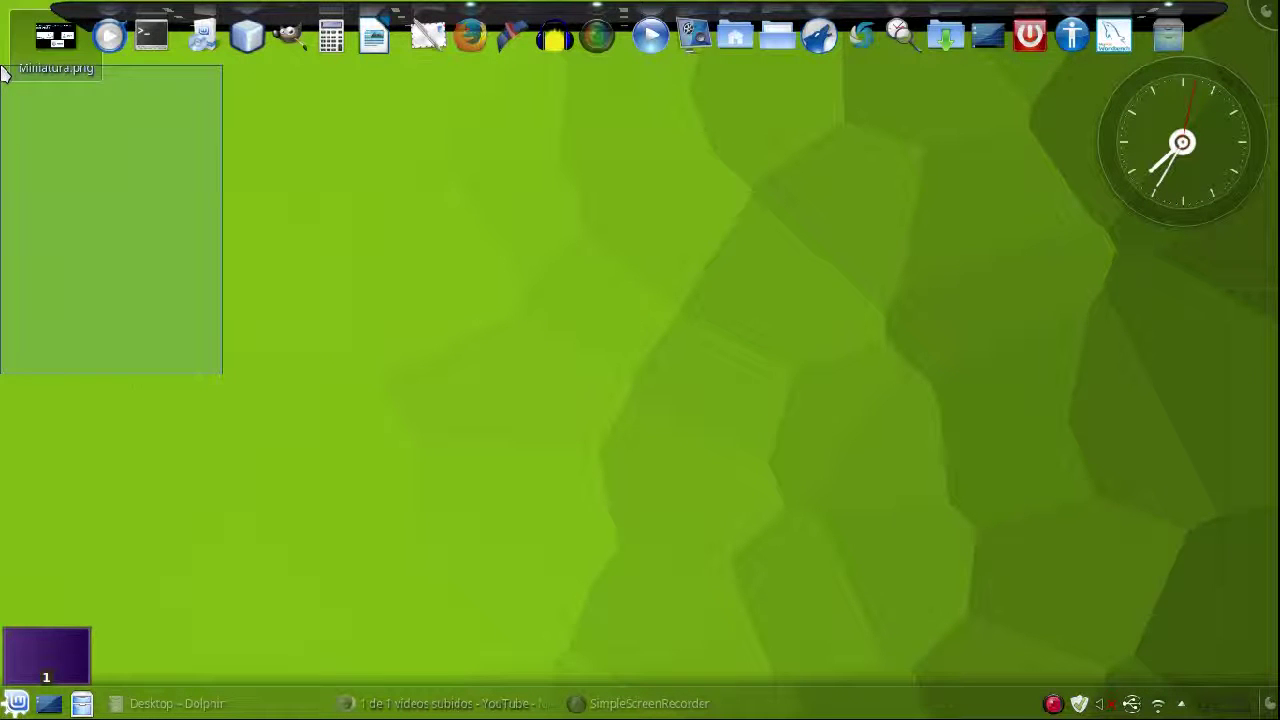
pyautogui.moveTo(224, 385); pyautogui.dragTo(450, 415)
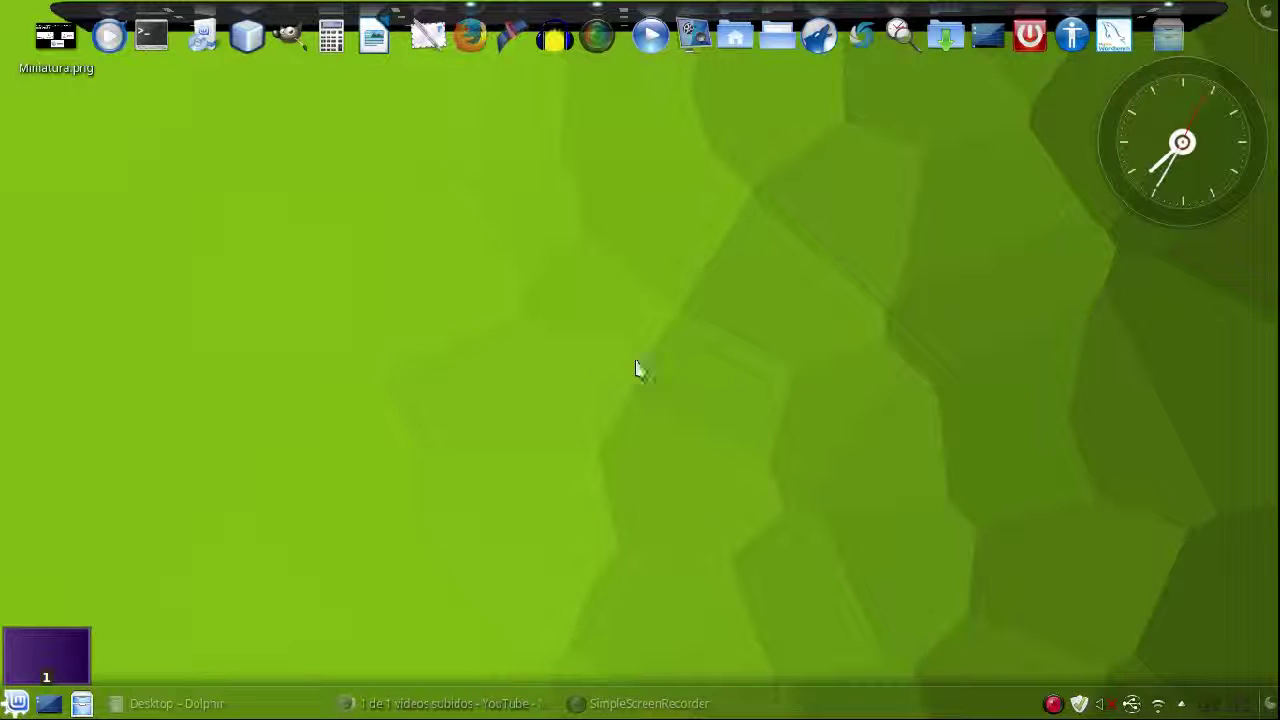